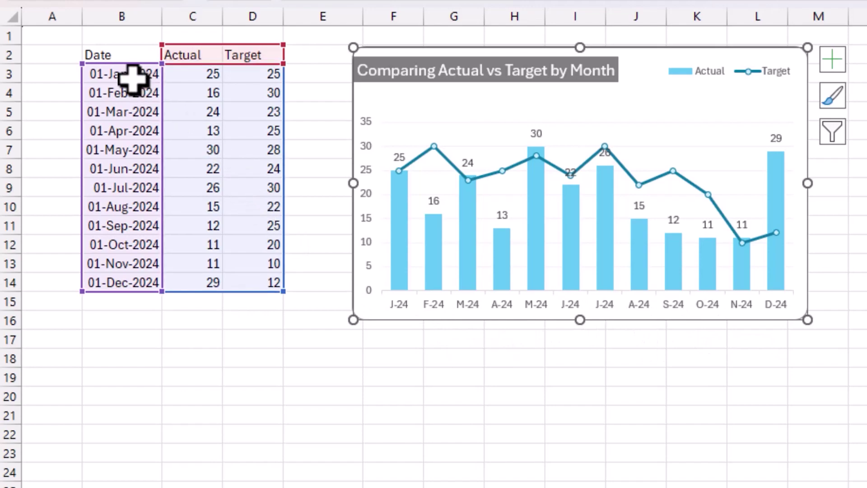
On the raw data sheet, select the dates in B3:B14
{"action": "left_click", "coordinate": [120, 72]}
{"action": "left_click_drag", "start_coordinate": [121, 70], "coordinate": [142, 283]}
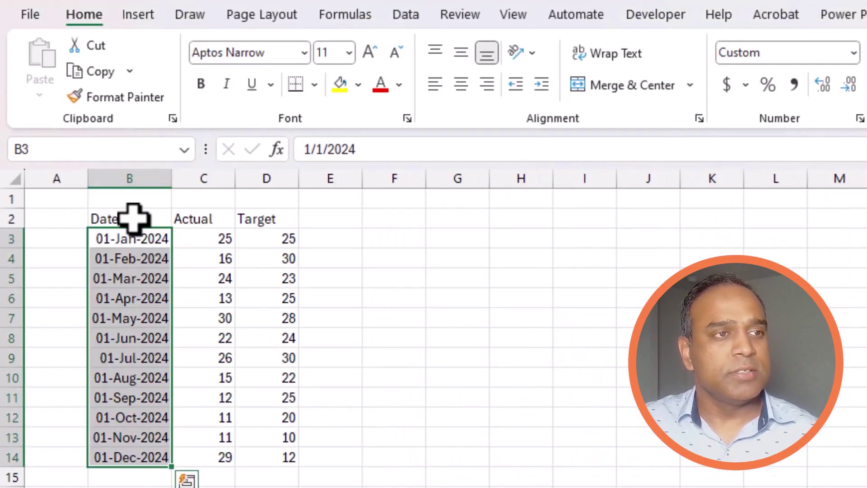
Check date cell B3's number format without changing it, then select the table B2:D14
{"action": "left_click_drag", "start_coordinate": [131, 218], "coordinate": [262, 457]}
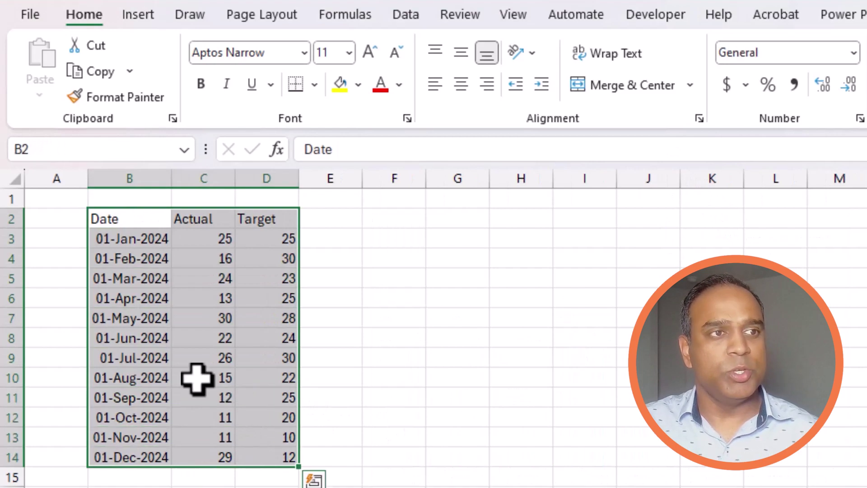
{"action": "left_click", "coordinate": [138, 221]}
{"action": "left_click_drag", "start_coordinate": [135, 239], "coordinate": [133, 449]}
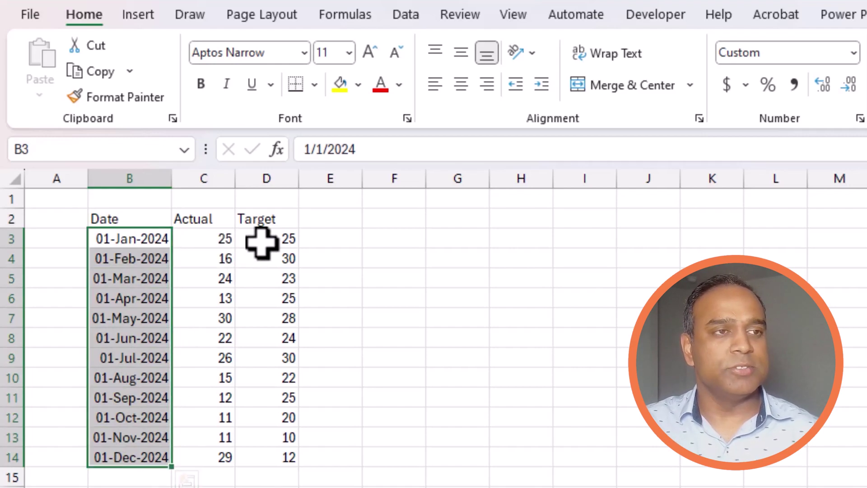
{"action": "left_click", "coordinate": [143, 237]}
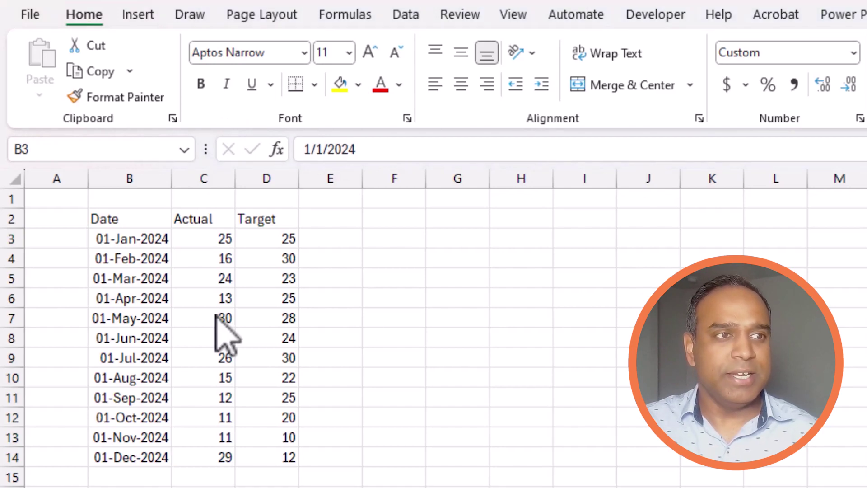
{"action": "left_click", "coordinate": [135, 239]}
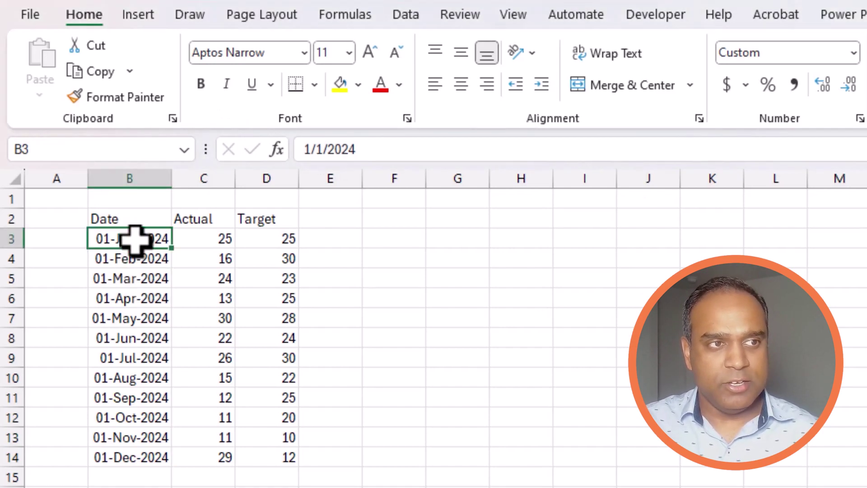
{"action": "left_click", "coordinate": [853, 53]}
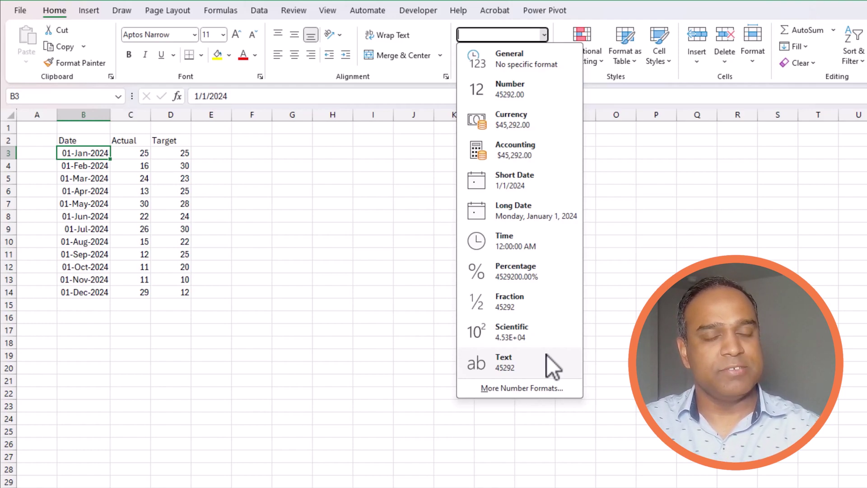
{"action": "key", "text": "Escape"}
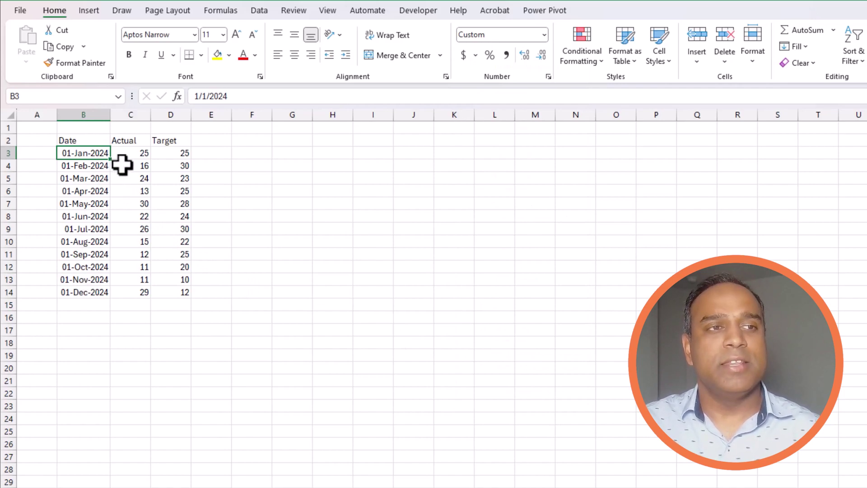
{"action": "left_click_drag", "start_coordinate": [97, 141], "coordinate": [174, 286]}
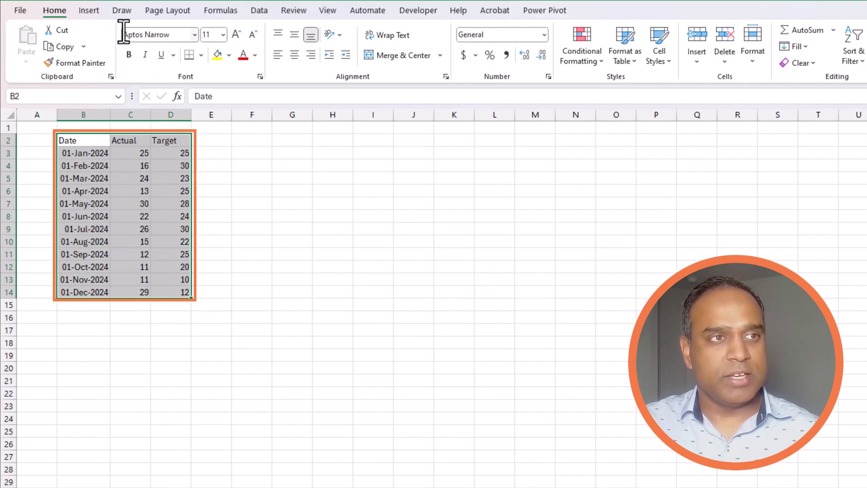
Insert a clustered column chart of the data and place it beside the table
{"action": "left_click", "coordinate": [90, 10]}
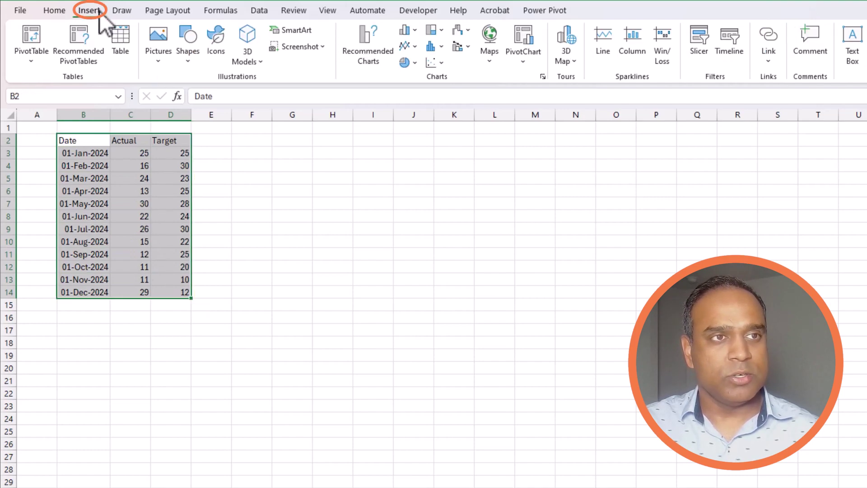
{"action": "left_click", "coordinate": [415, 30]}
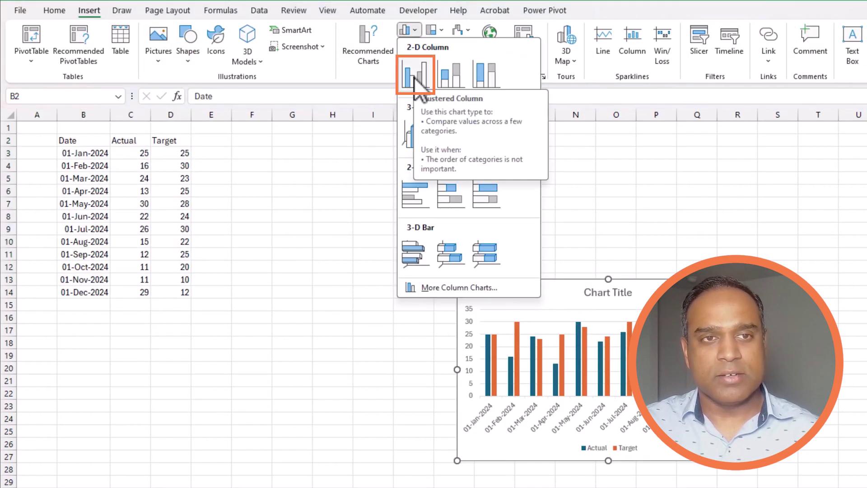
{"action": "left_click", "coordinate": [414, 77]}
{"action": "left_click_drag", "start_coordinate": [480, 282], "coordinate": [284, 161]}
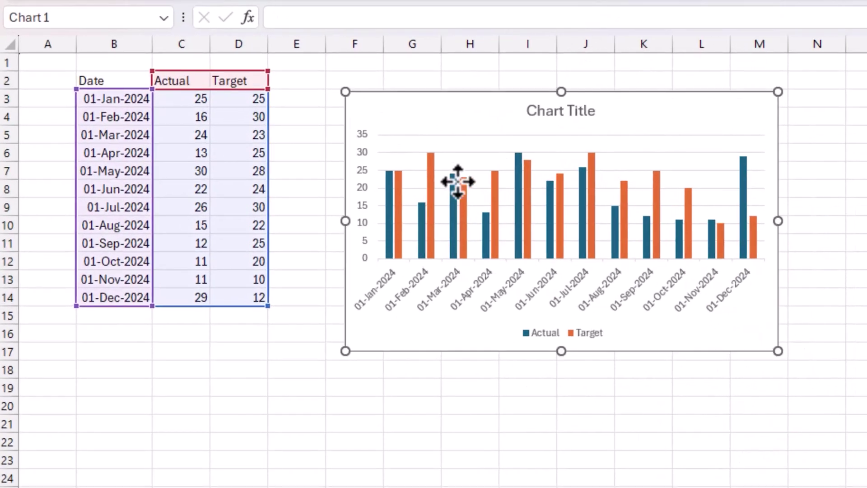
Change the chart type to the Clustered Column - Line combo
{"action": "left_click", "coordinate": [463, 199]}
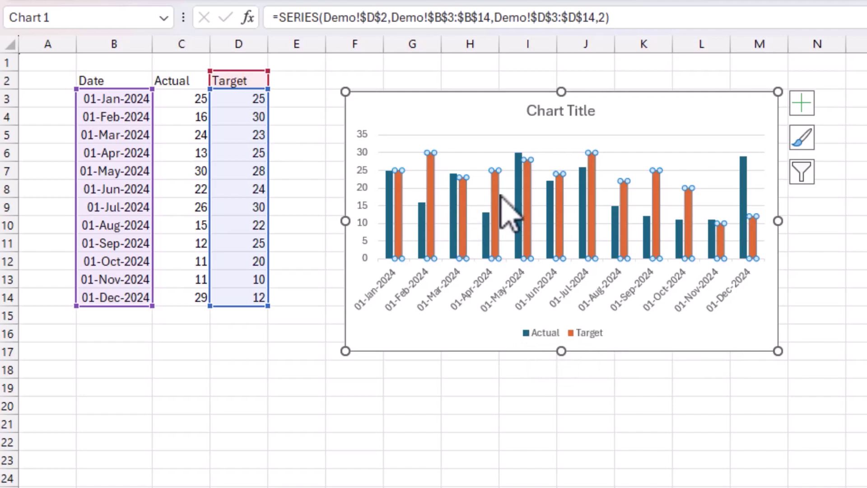
{"action": "right_click", "coordinate": [675, 151]}
{"action": "key", "text": "Escape"}
{"action": "right_click", "coordinate": [675, 152]}
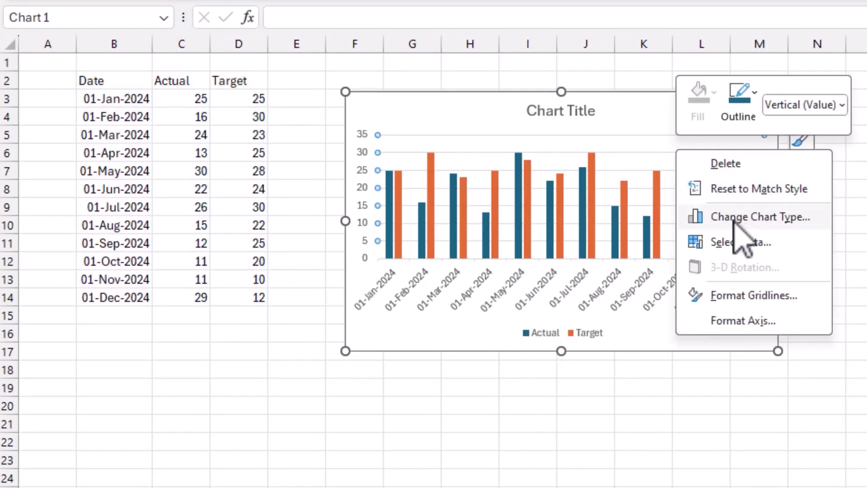
{"action": "key", "text": "Escape"}
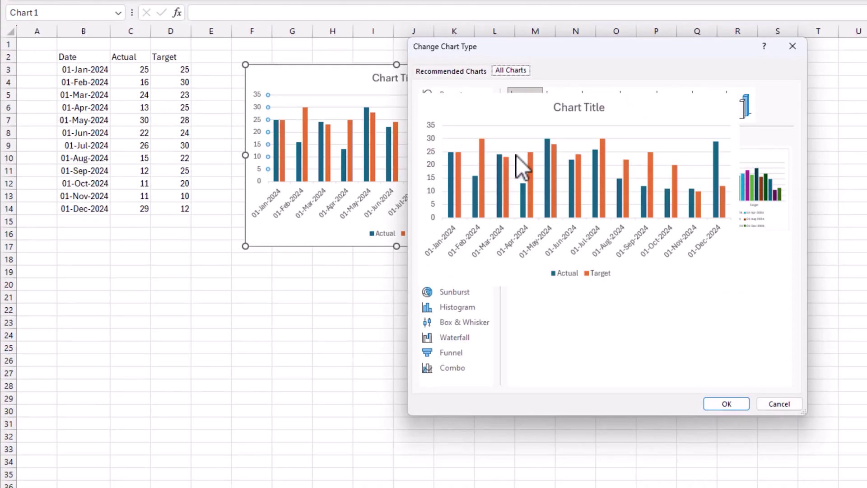
{"action": "left_click_drag", "start_coordinate": [582, 47], "coordinate": [449, 77]}
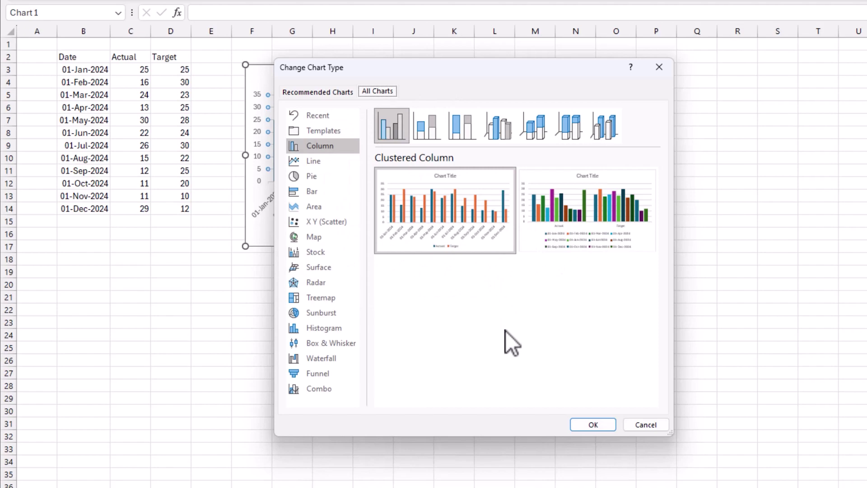
{"action": "left_click", "coordinate": [323, 392]}
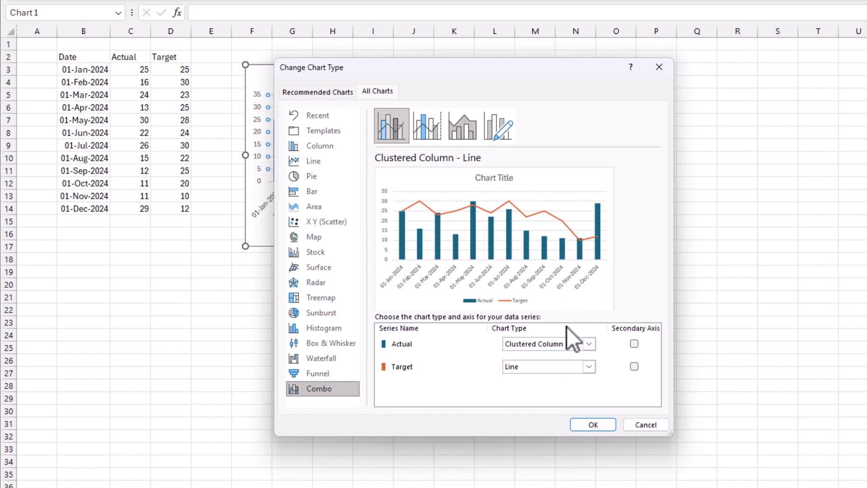
{"action": "left_click", "coordinate": [592, 426]}
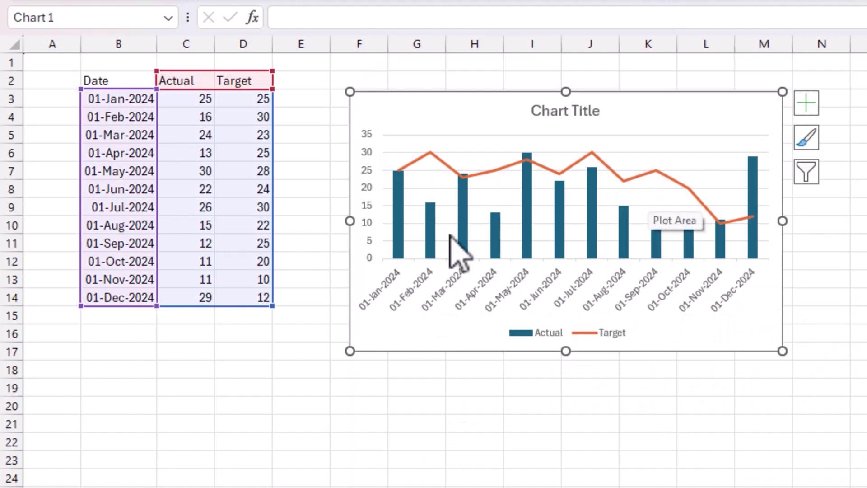
{"action": "mouse_move", "coordinate": [554, 232]}
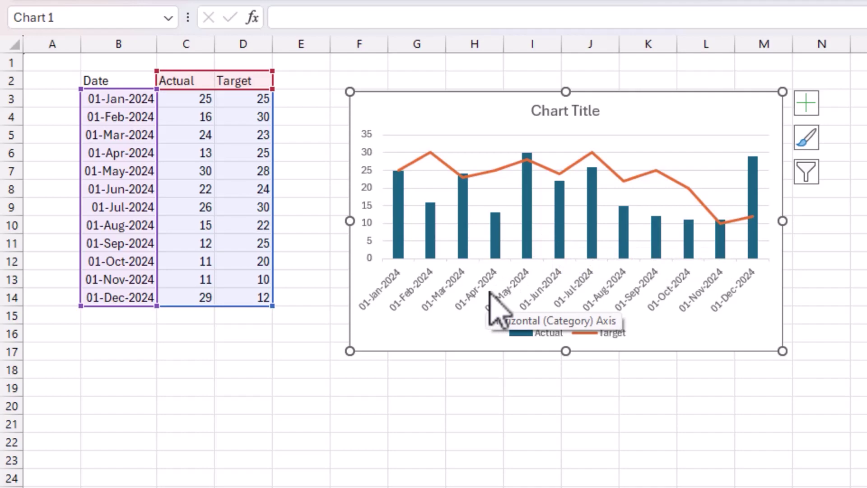
Open Format Axis for the date axis with its Number section and monthly units showing
{"action": "left_click", "coordinate": [485, 312]}
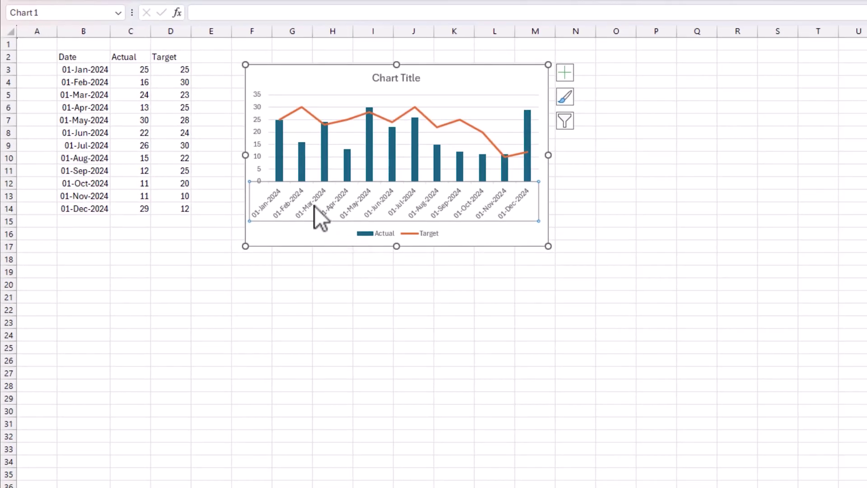
{"action": "right_click", "coordinate": [450, 295]}
{"action": "left_click", "coordinate": [383, 382]}
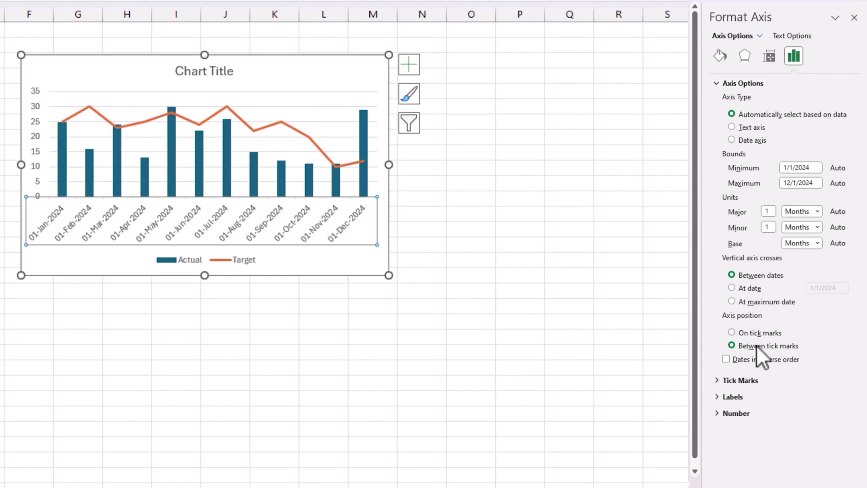
{"action": "left_click", "coordinate": [716, 412]}
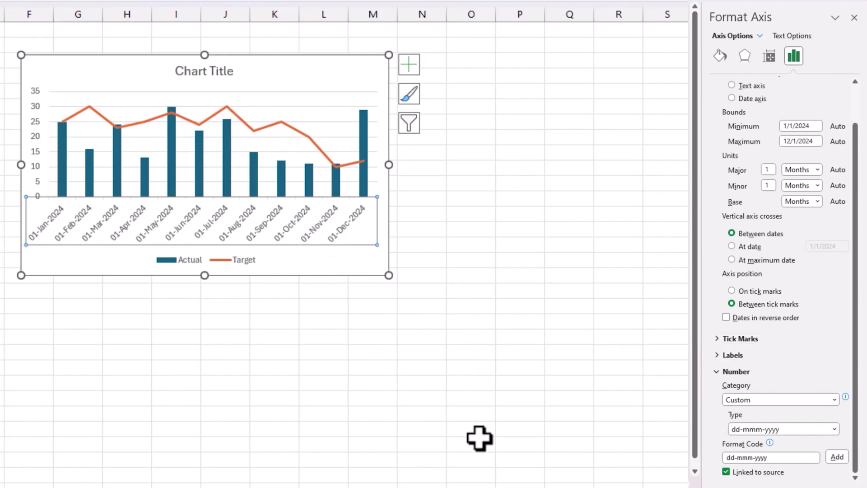
{"action": "scroll", "coordinate": [841, 234], "scroll_direction": "up", "scroll_amount": 2}
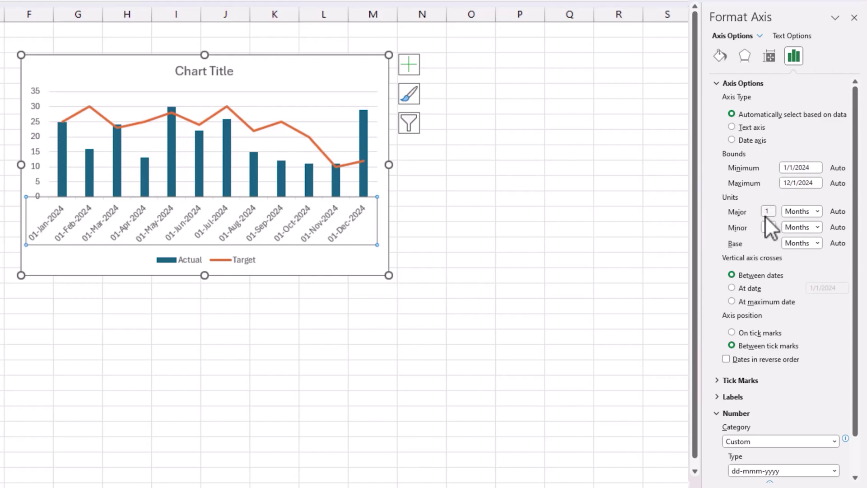
{"action": "left_click", "coordinate": [808, 212]}
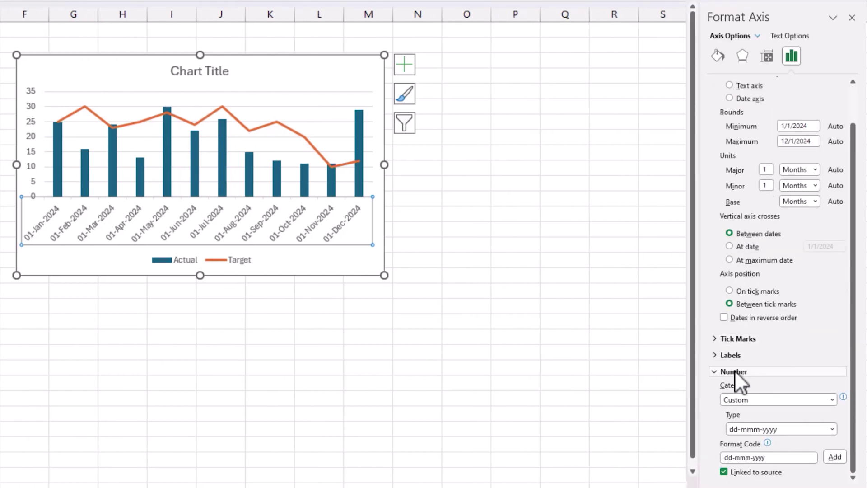
Set the axis number format to Date type Mar-12, labelling Jan-24 through Dec-24
{"action": "left_click", "coordinate": [831, 399]}
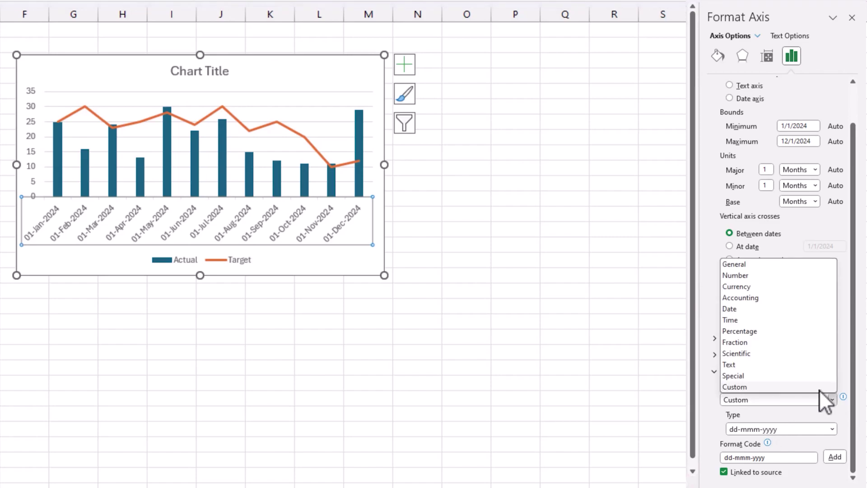
{"action": "left_click", "coordinate": [729, 309]}
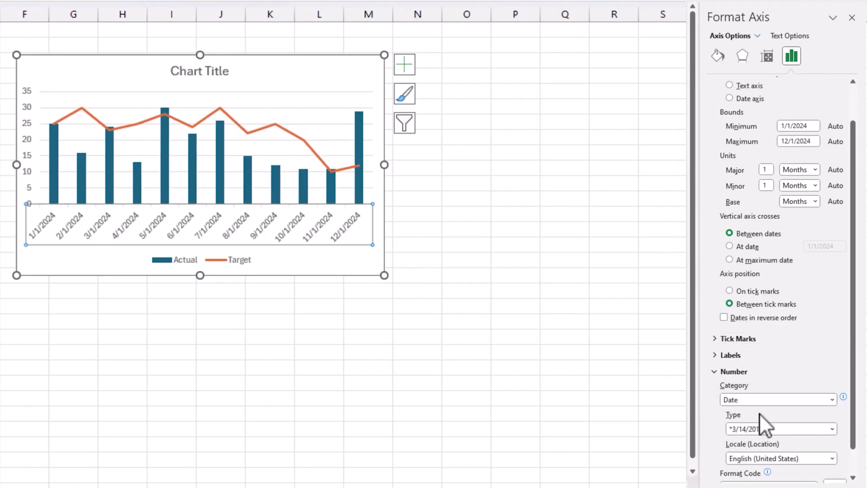
{"action": "left_click", "coordinate": [793, 426]}
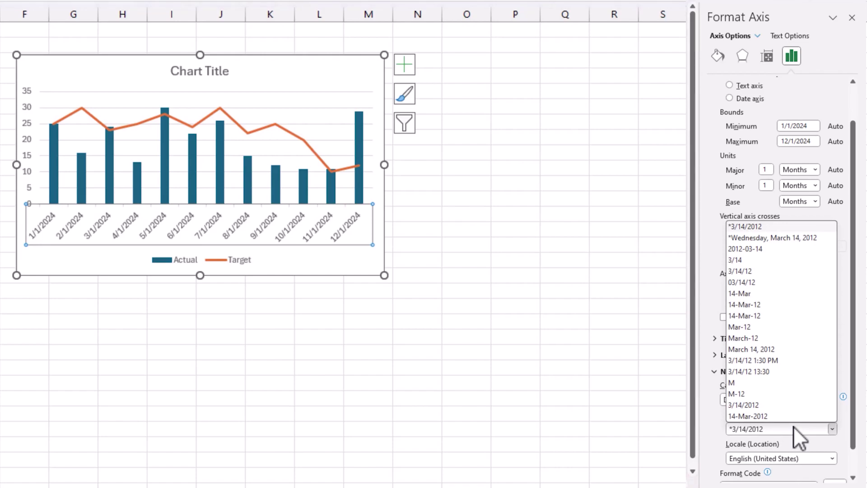
{"action": "left_click", "coordinate": [746, 394]}
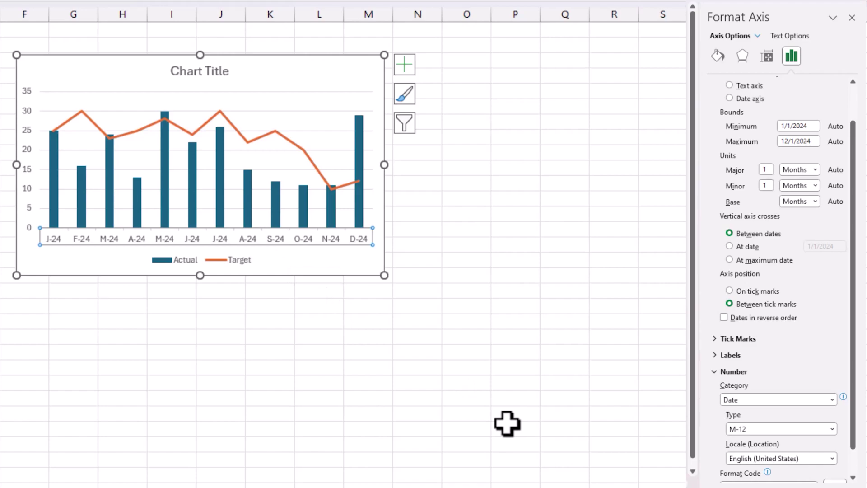
{"action": "left_click", "coordinate": [776, 428]}
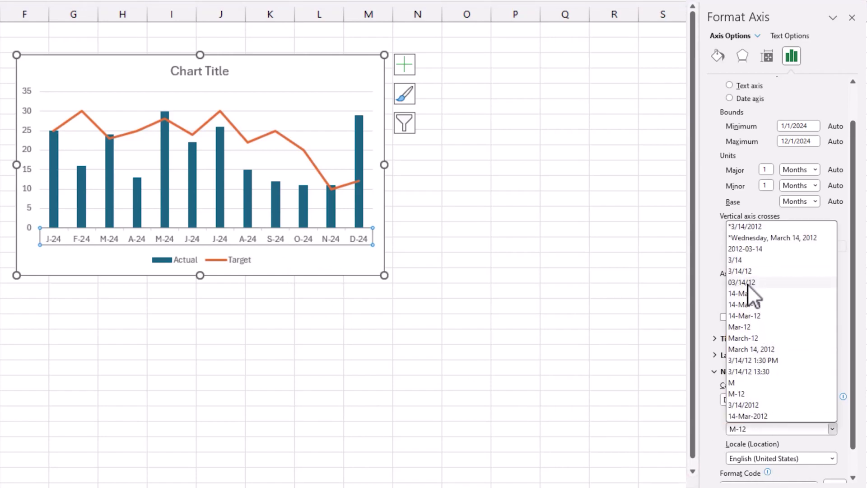
{"action": "left_click", "coordinate": [751, 326]}
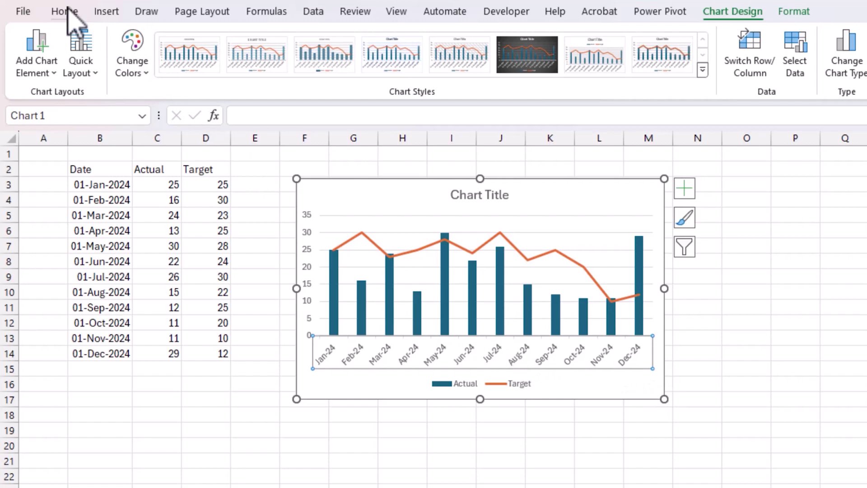
{"action": "left_click", "coordinate": [67, 10]}
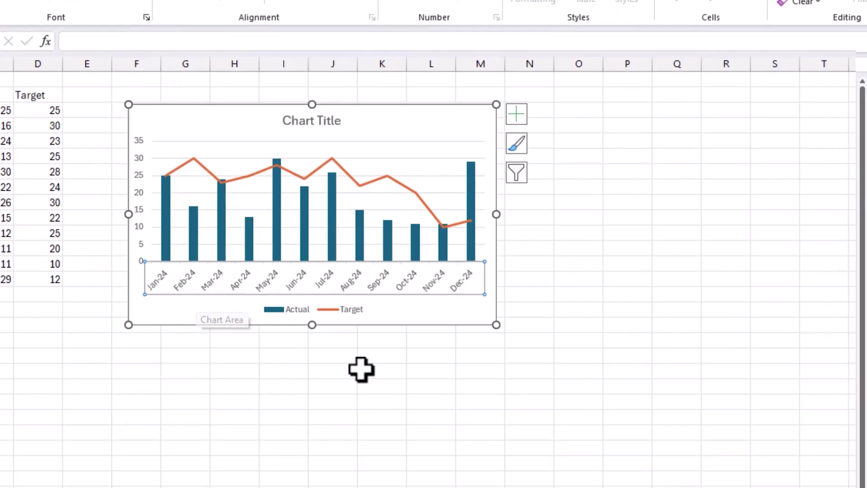
Try a 2-month major unit on the date axis, then set it to 1
{"action": "key", "text": "ctrl+1"}
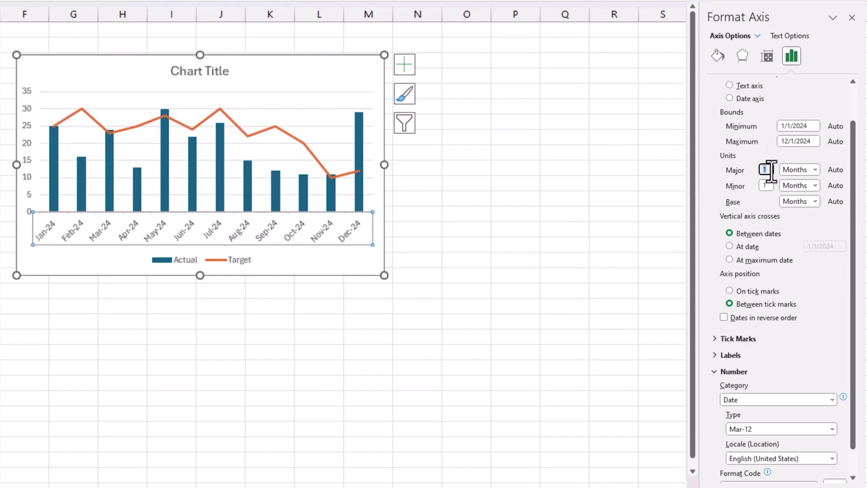
{"action": "type", "text": "2"}
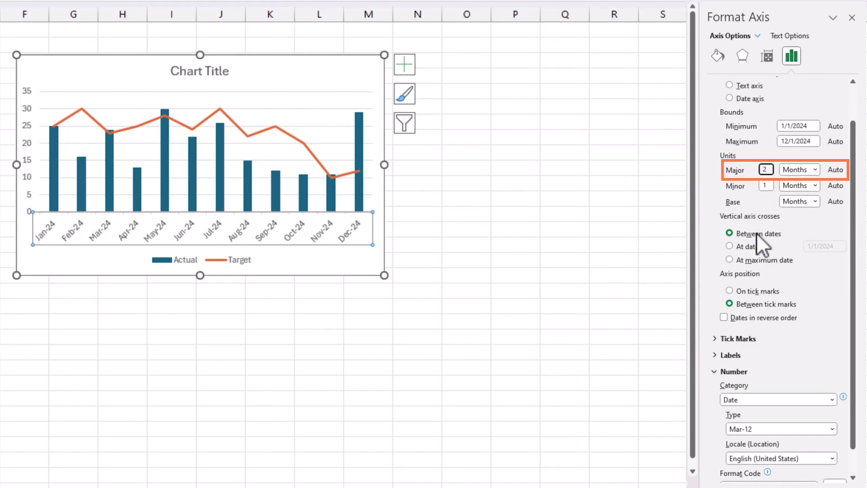
{"action": "key", "text": "Return"}
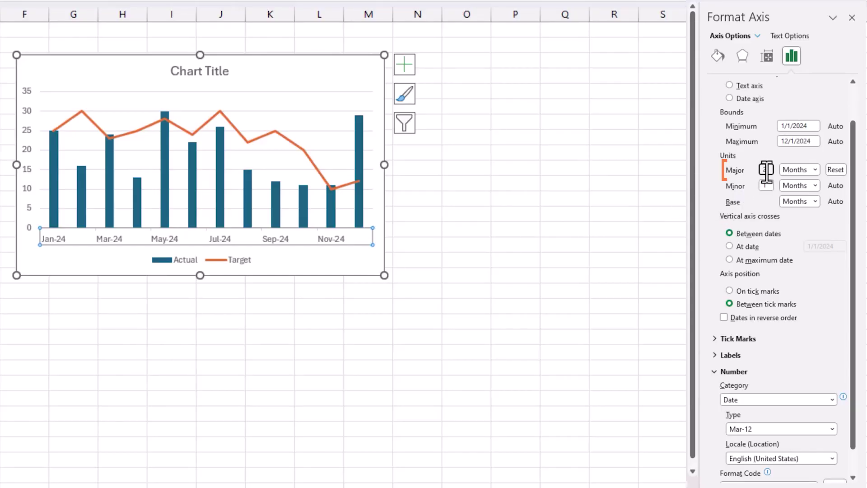
{"action": "left_click_drag", "start_coordinate": [766, 170], "coordinate": [754, 173]}
{"action": "type", "text": "1"}
{"action": "key", "text": "Tab"}
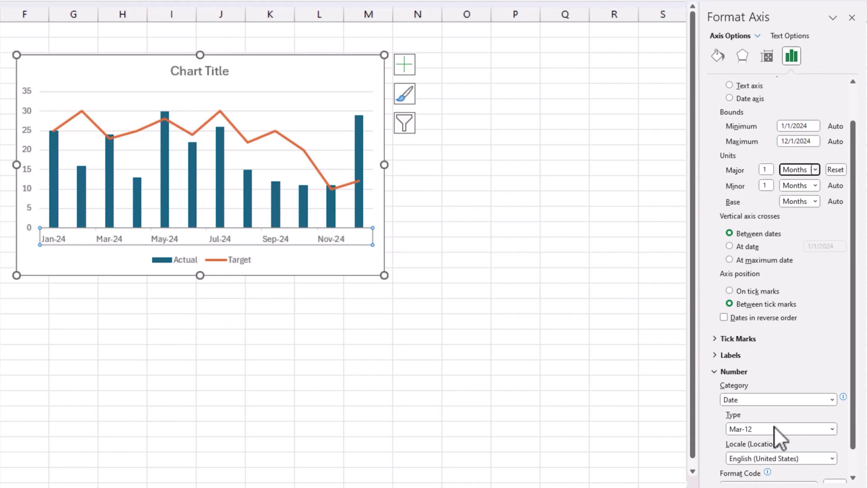
Switch the axis date format to M-12, labelling months J-24 through D-24
{"action": "left_click", "coordinate": [774, 426]}
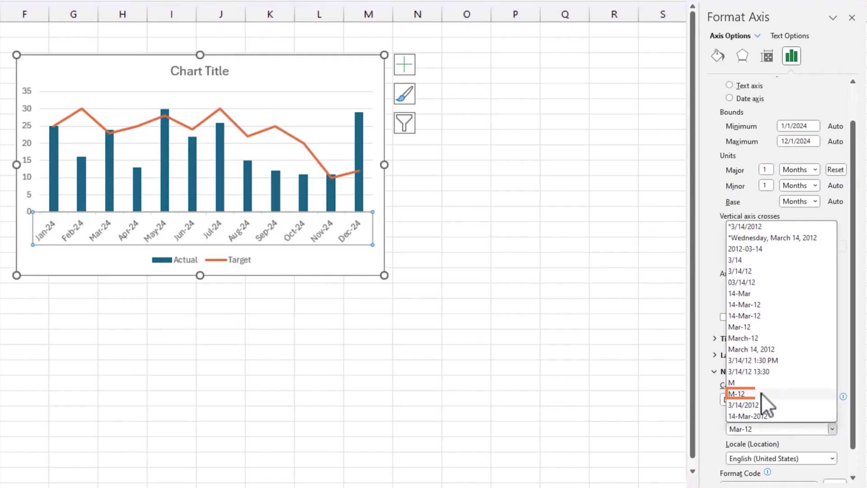
{"action": "left_click", "coordinate": [760, 393]}
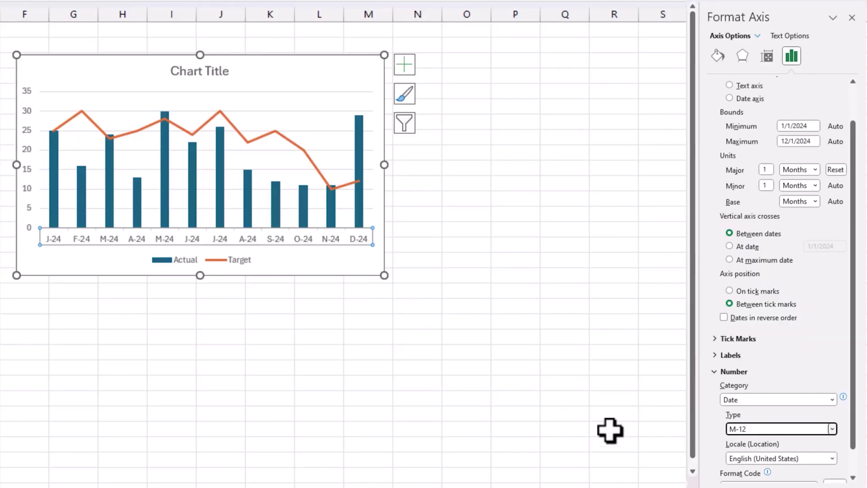
{"action": "left_click", "coordinate": [813, 431]}
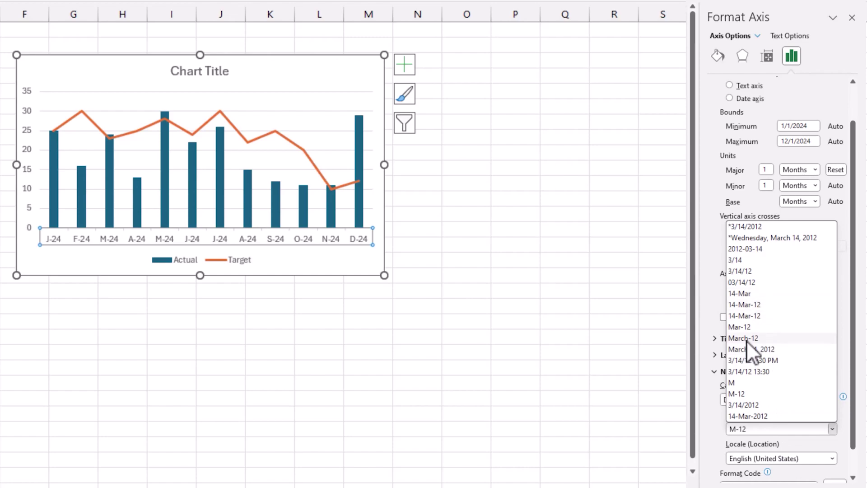
{"action": "left_click", "coordinate": [751, 431]}
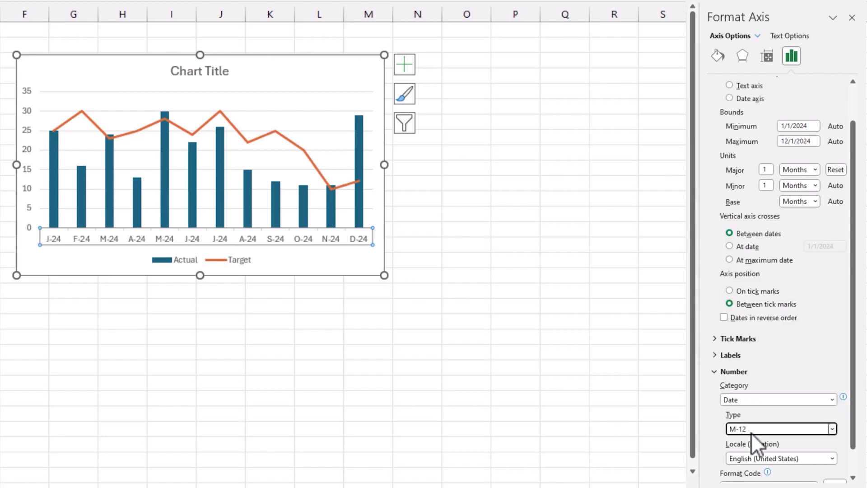
Put the legend at the chart's top right and stretch the plot area up toward the title
{"action": "right_click", "coordinate": [194, 260]}
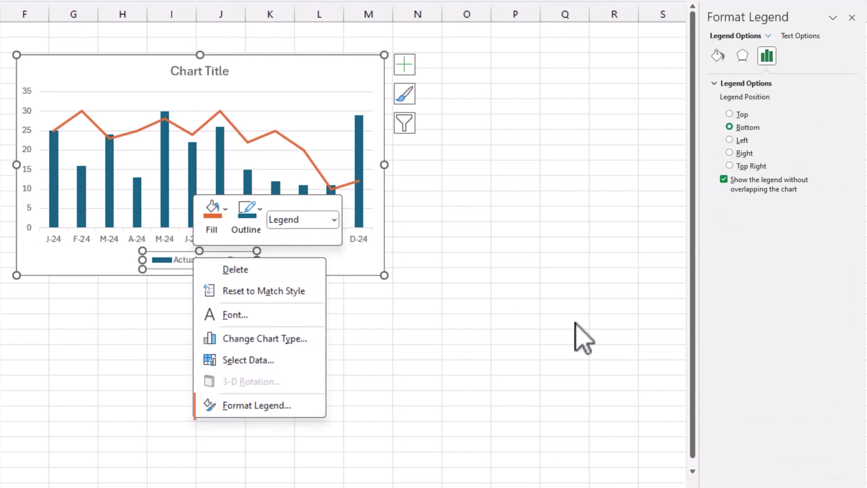
{"action": "left_click", "coordinate": [744, 114]}
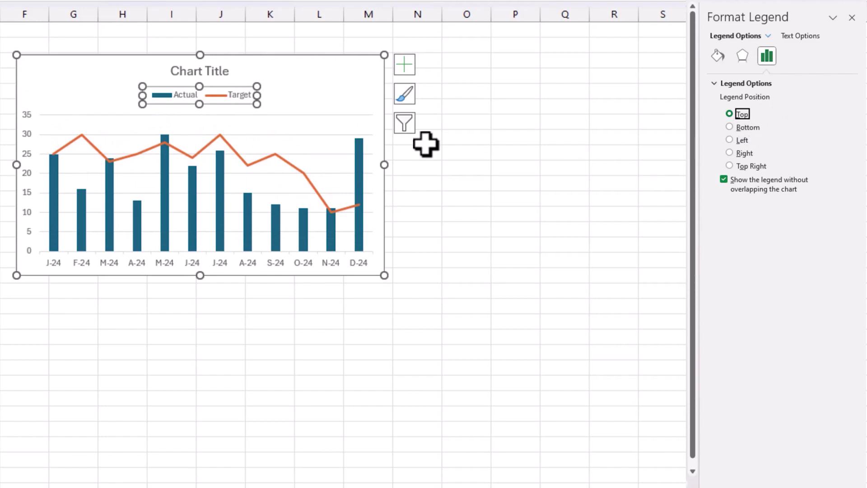
{"action": "left_click_drag", "start_coordinate": [220, 103], "coordinate": [326, 82]}
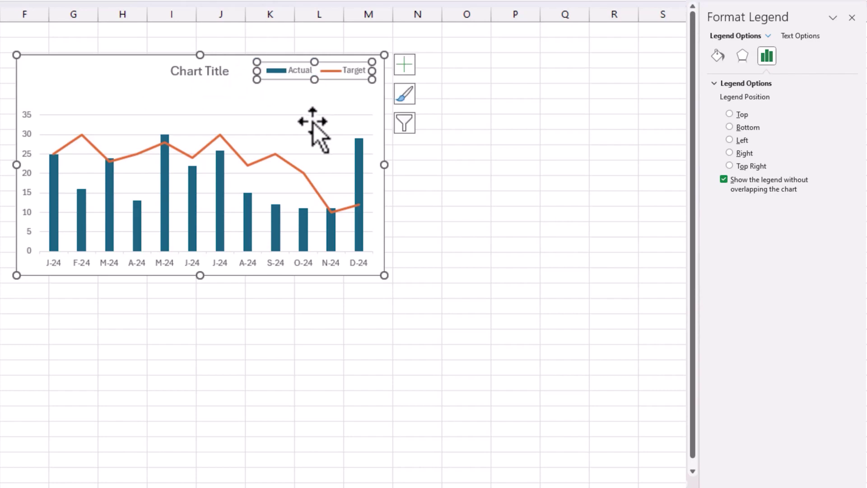
{"action": "left_click", "coordinate": [288, 128]}
{"action": "left_click_drag", "start_coordinate": [209, 116], "coordinate": [209, 89]}
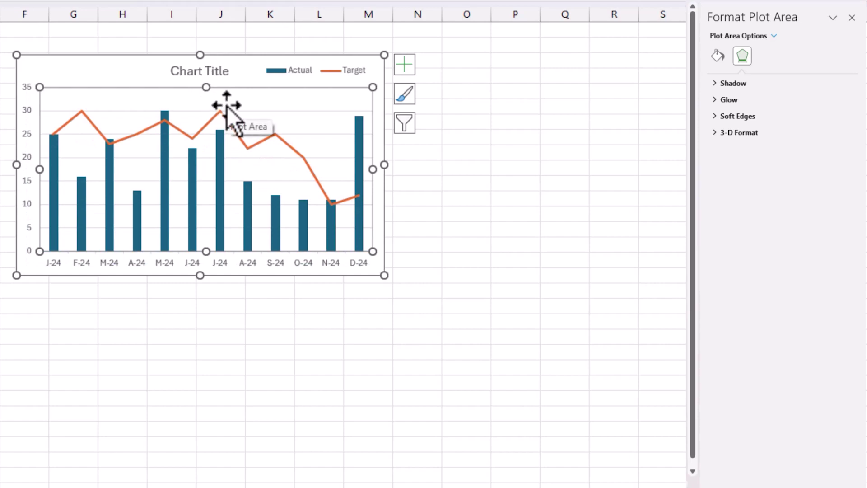
Format the major gridlines as a solid light grey line
{"action": "right_click", "coordinate": [258, 111]}
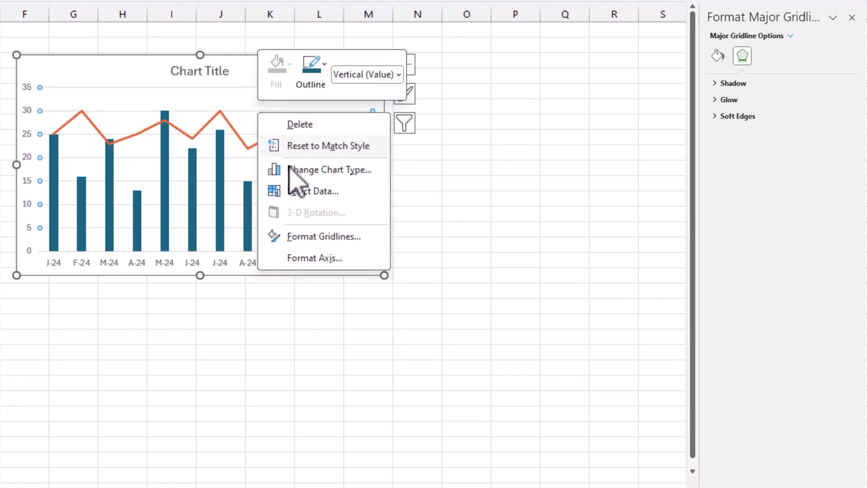
{"action": "left_click", "coordinate": [319, 238]}
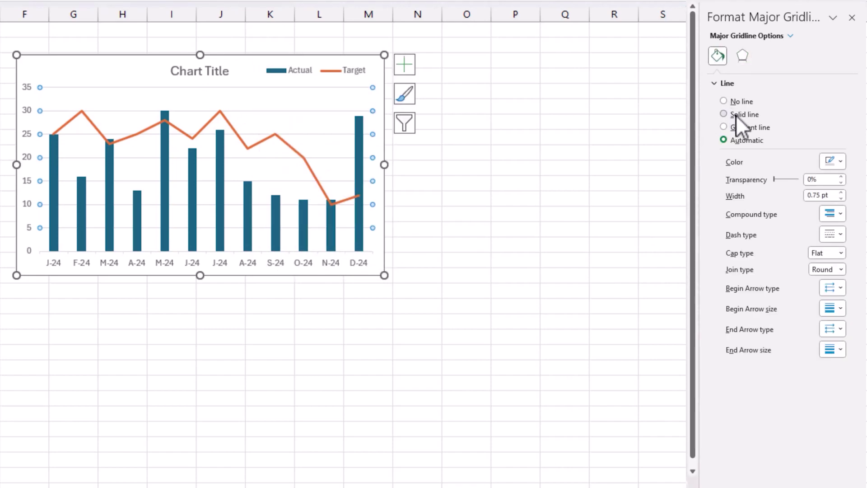
{"action": "left_click", "coordinate": [735, 115]}
{"action": "left_click", "coordinate": [828, 161]}
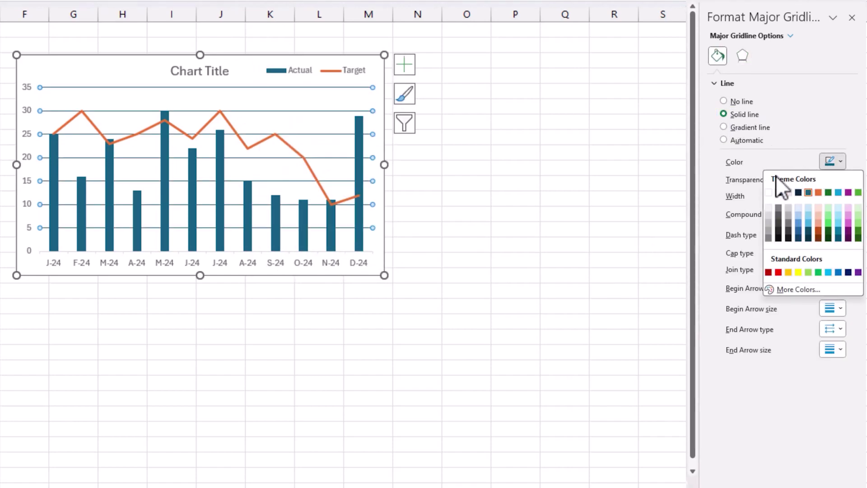
{"action": "left_click", "coordinate": [770, 207]}
{"action": "left_click", "coordinate": [524, 170]}
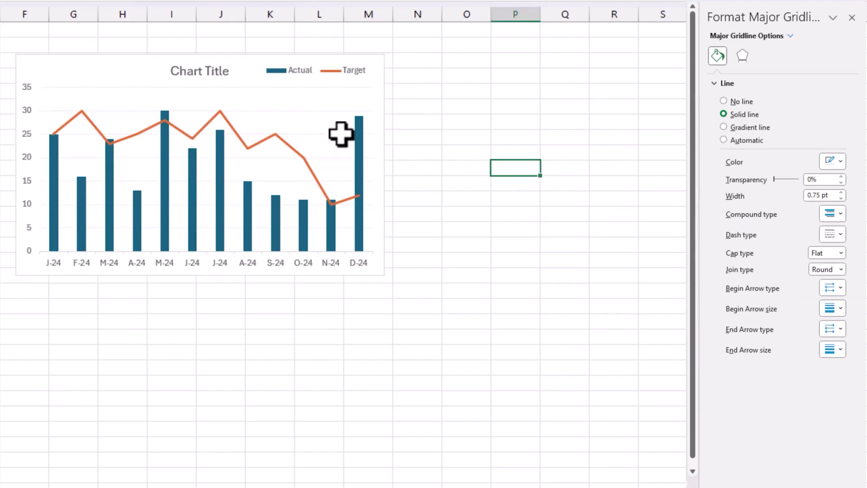
Replace the chart title text with 'Monthly Actual vs Targets'
{"action": "left_click", "coordinate": [199, 81]}
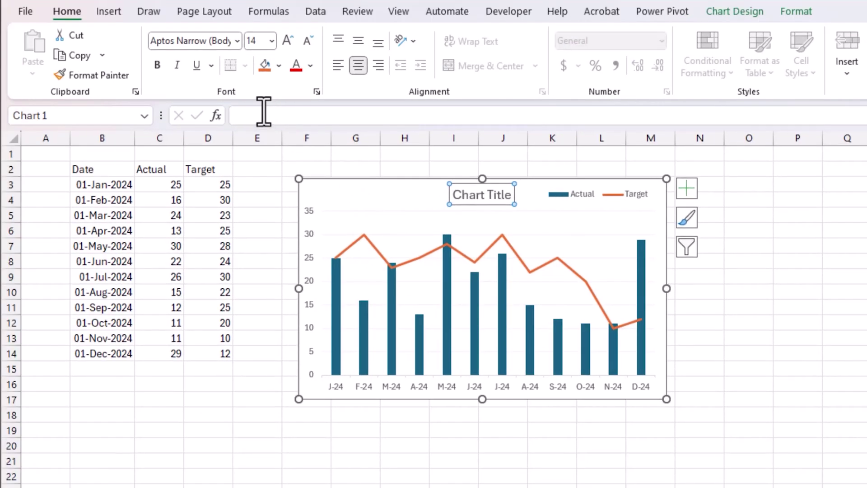
{"action": "left_click", "coordinate": [504, 195]}
{"action": "key", "text": "ctrl+a"}
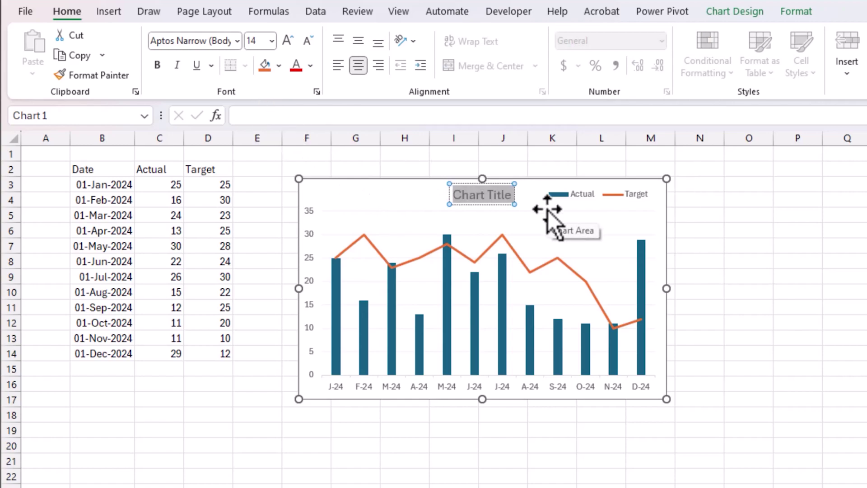
{"action": "type", "text": "Monthly Actu"}
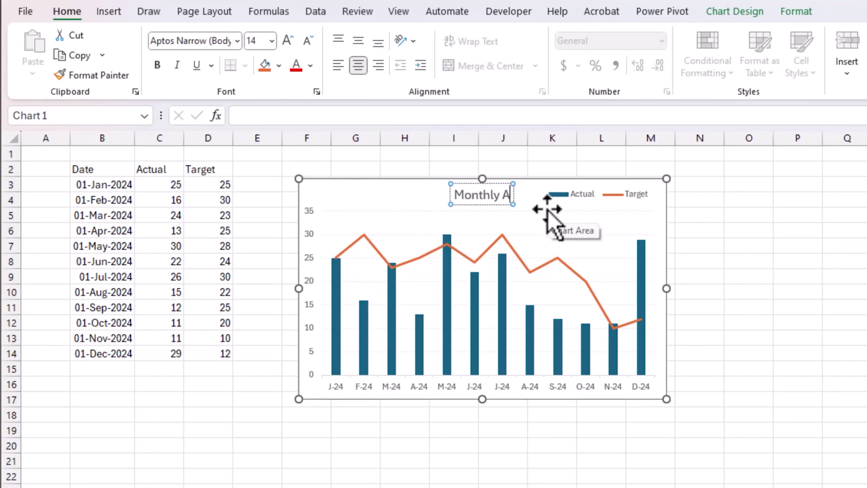
{"action": "type", "text": "s ta"}
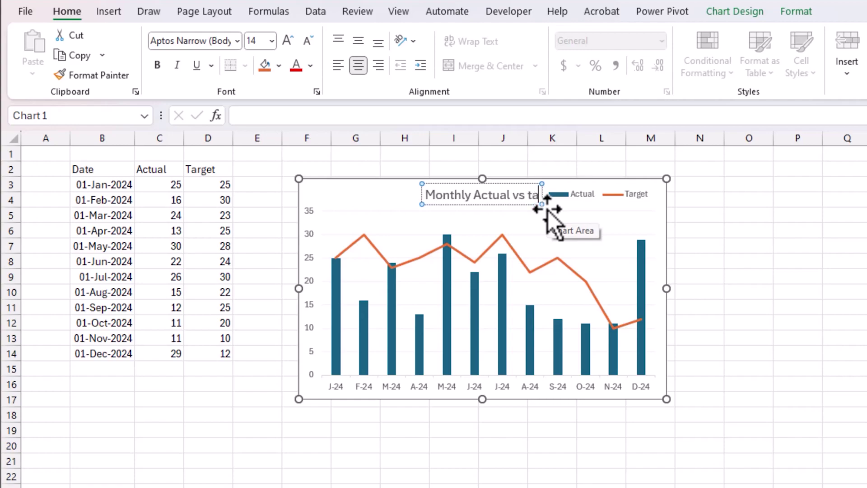
{"action": "key", "text": "BackSpace"}
{"action": "key", "text": "BackSpace"}
{"action": "type", "text": "Target"}
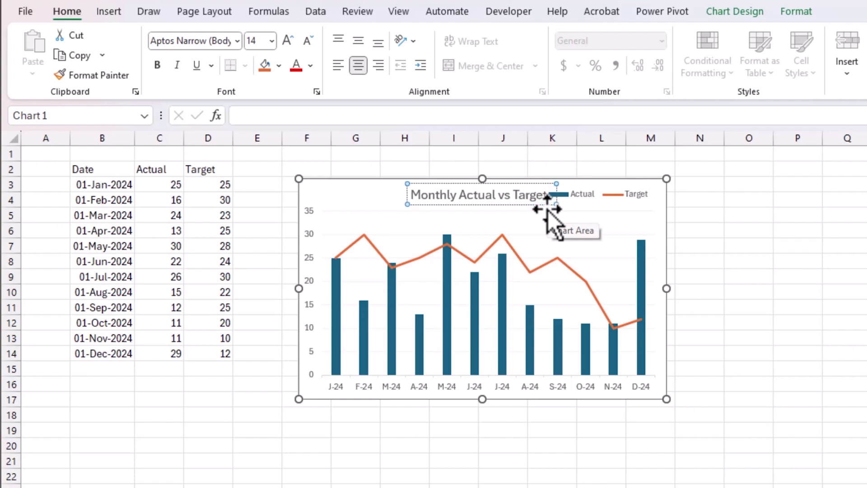
Give the title a dark grey fill and white text, and move it to the top left
{"action": "key", "text": "ctrl+a"}
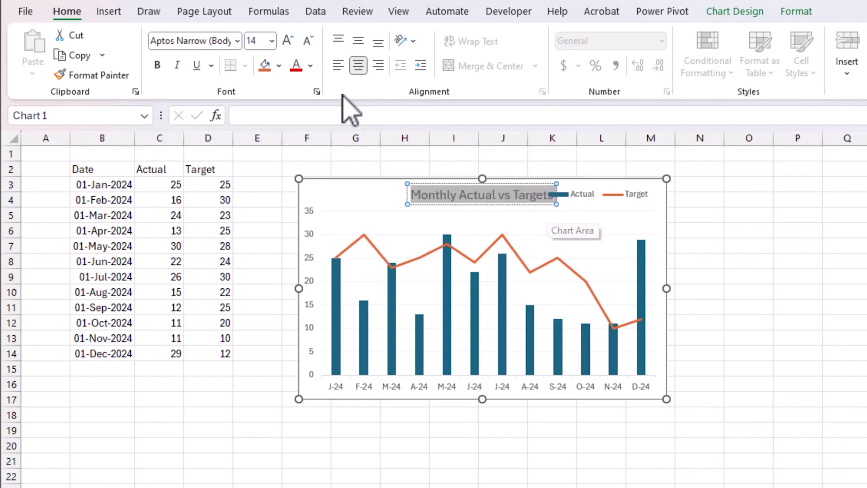
{"action": "left_click", "coordinate": [279, 66]}
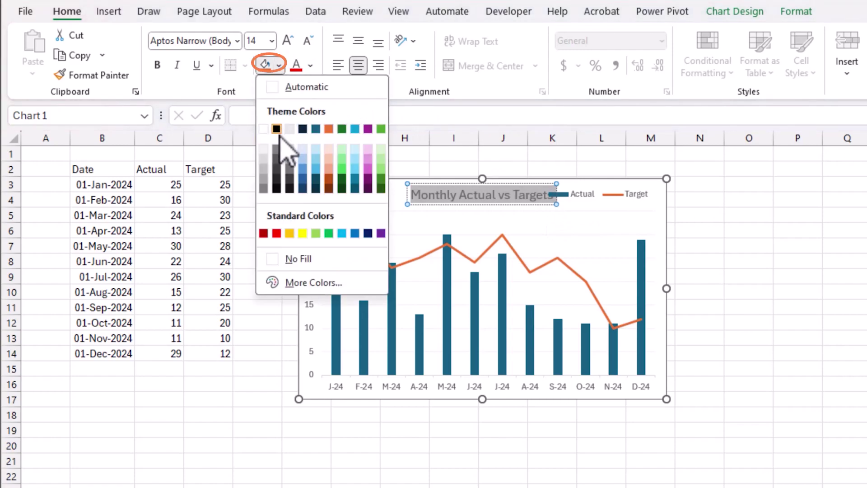
{"action": "left_click", "coordinate": [280, 158]}
{"action": "left_click", "coordinate": [310, 66]}
{"action": "left_click", "coordinate": [295, 129]}
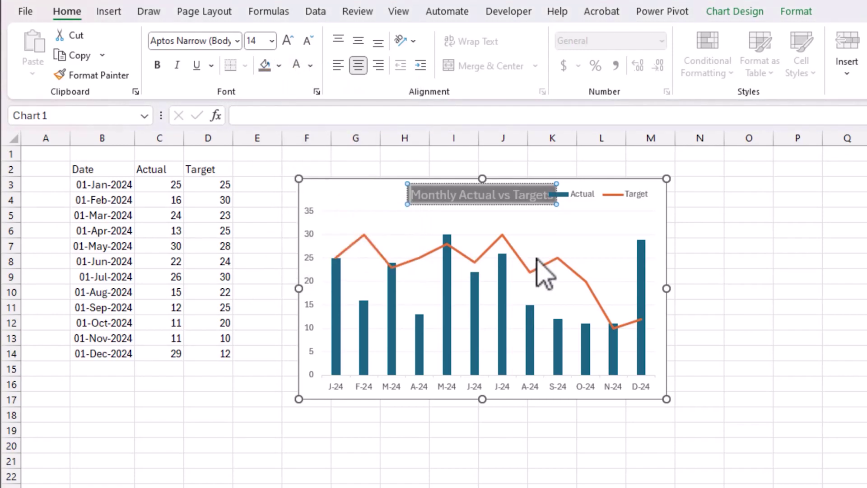
{"action": "left_click_drag", "start_coordinate": [534, 206], "coordinate": [364, 199]}
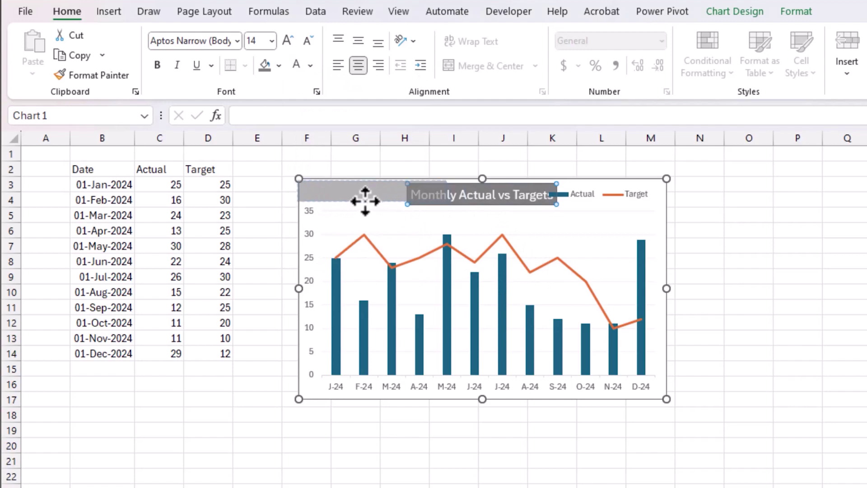
{"action": "left_click", "coordinate": [862, 327]}
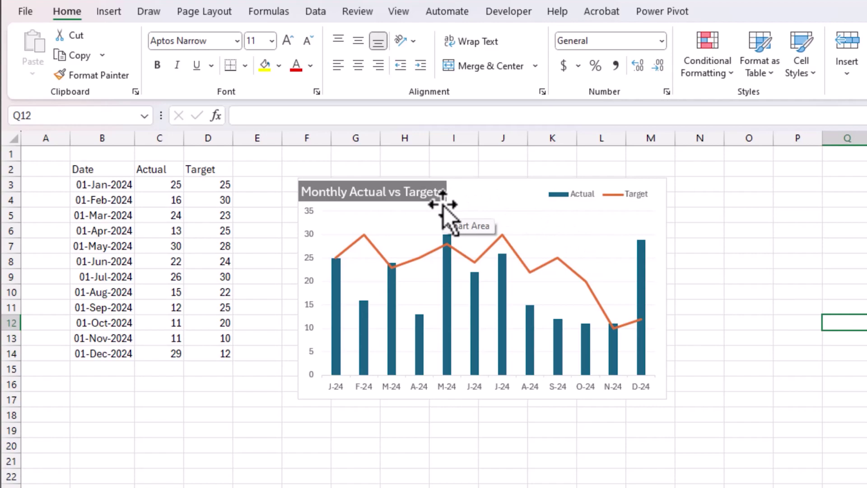
Add axis titles to both chart axes from Chart Elements
{"action": "left_click", "coordinate": [664, 199]}
{"action": "left_click", "coordinate": [687, 190]}
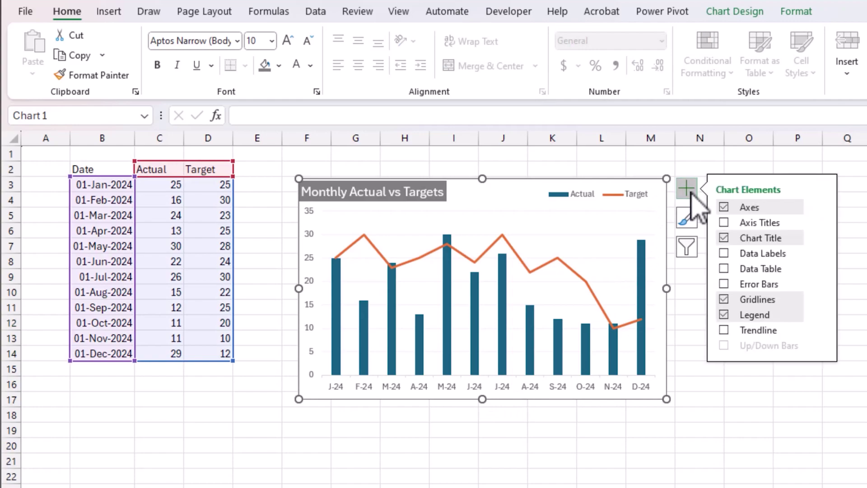
{"action": "left_click", "coordinate": [724, 223]}
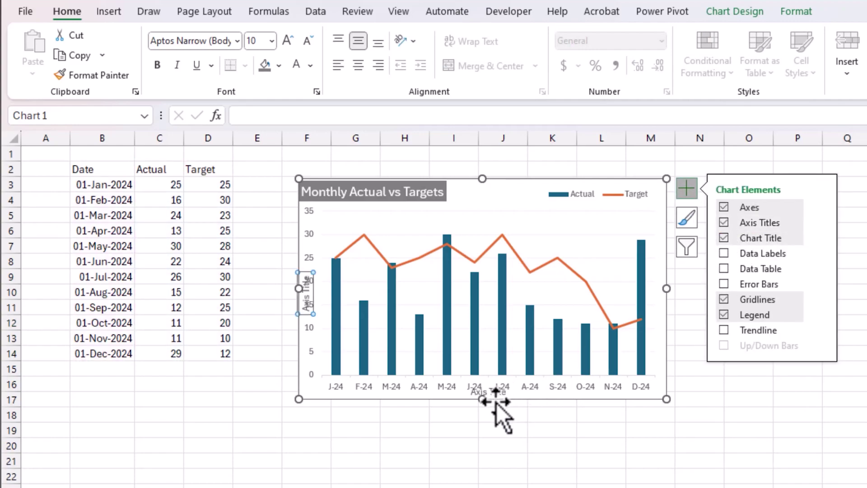
Delete the horizontal axis title below the months, keeping the vertical axis title
{"action": "left_click", "coordinate": [492, 392]}
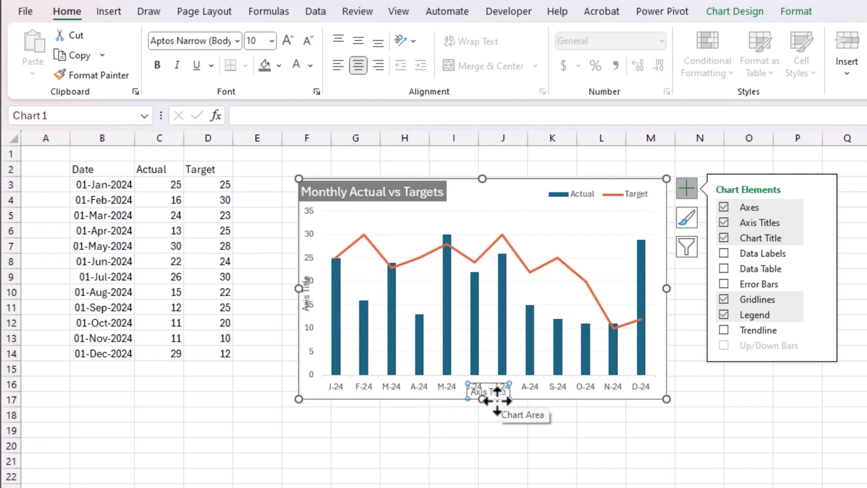
{"action": "key", "text": "Delete"}
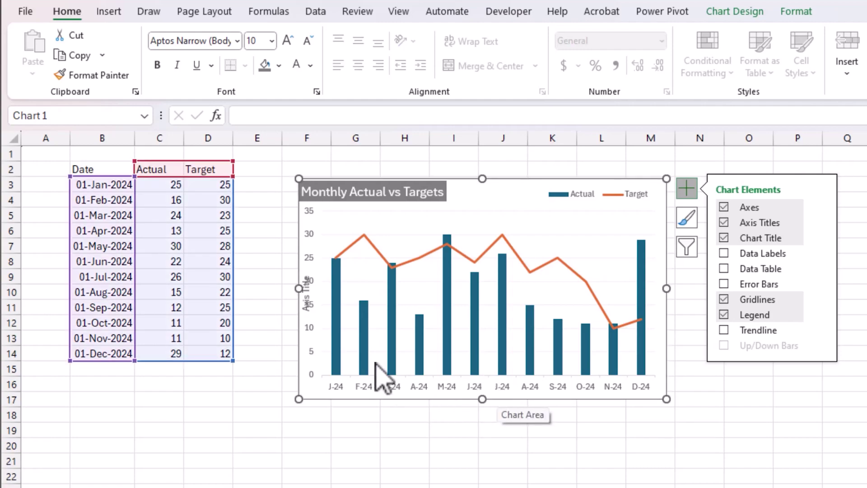
{"action": "left_click", "coordinate": [302, 289]}
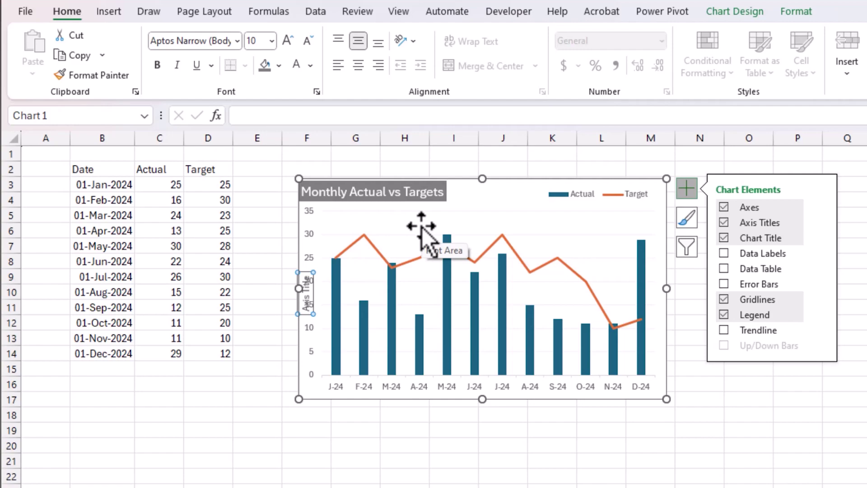
{"action": "left_click", "coordinate": [397, 194]}
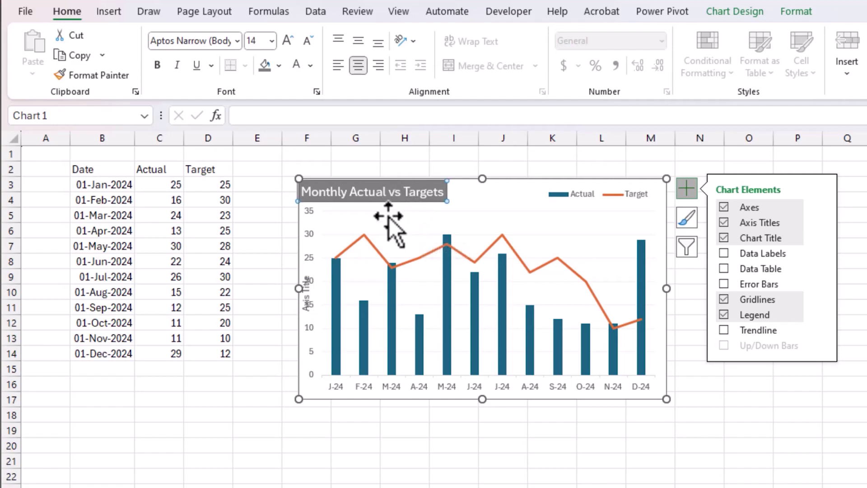
{"action": "left_click", "coordinate": [351, 294]}
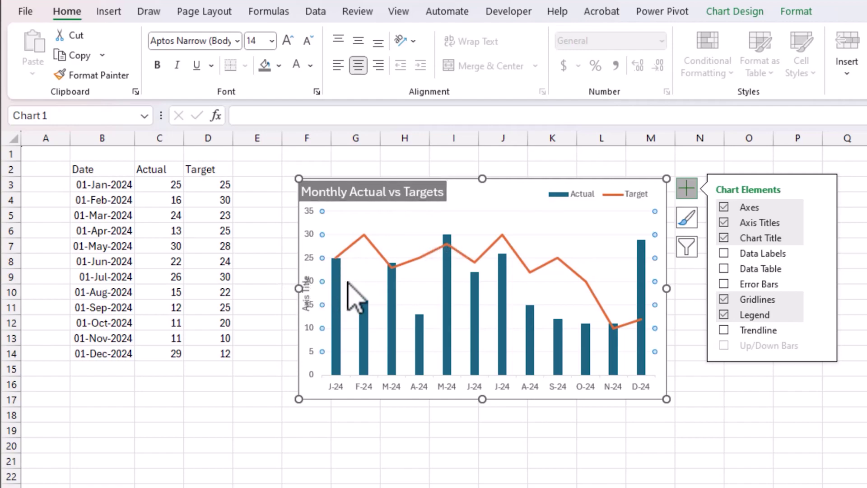
Resize the plot area and retitle the vertical axis 'Metric' with a larger font
{"action": "left_click", "coordinate": [325, 293]}
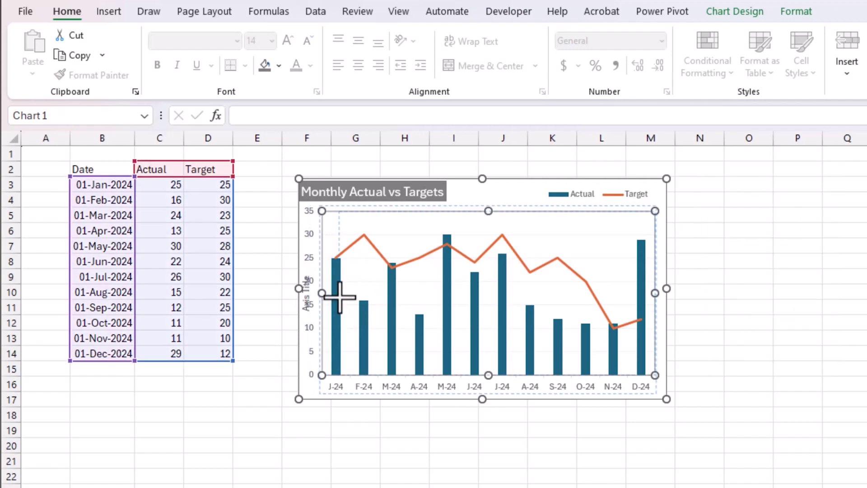
{"action": "left_click_drag", "start_coordinate": [315, 306], "coordinate": [316, 291]}
{"action": "left_click", "coordinate": [319, 291]}
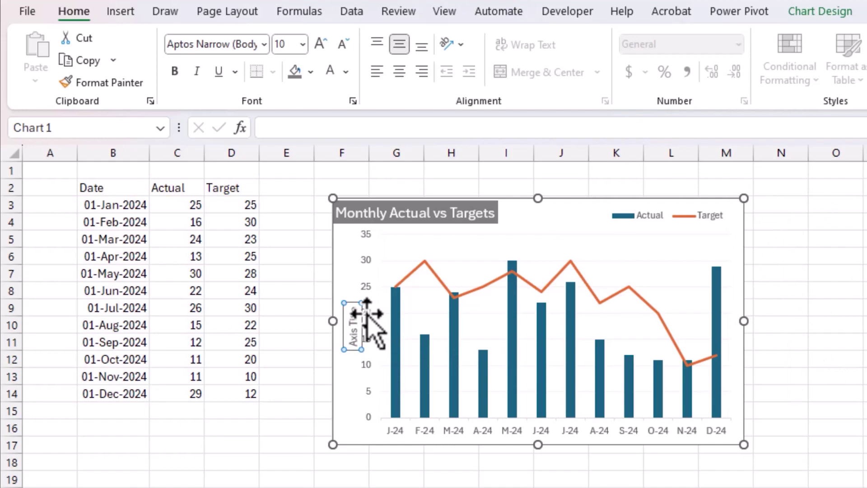
{"action": "type", "text": "Metric"}
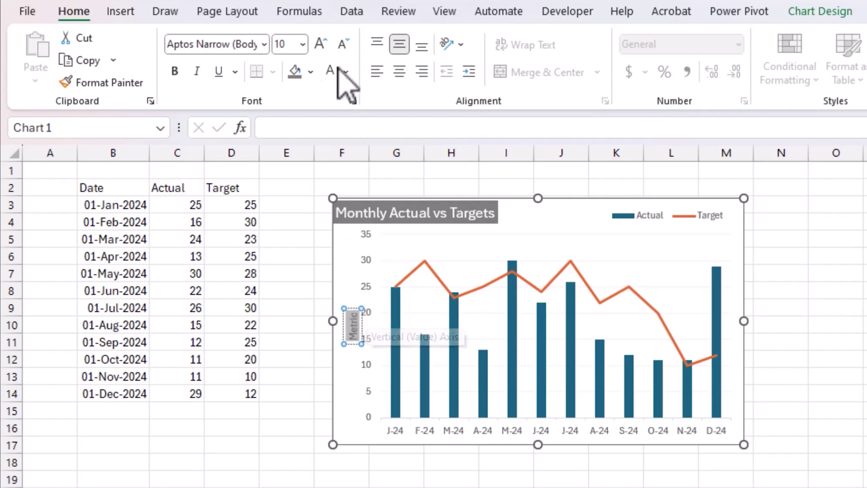
{"action": "left_click", "coordinate": [321, 43]}
{"action": "left_click", "coordinate": [298, 444]}
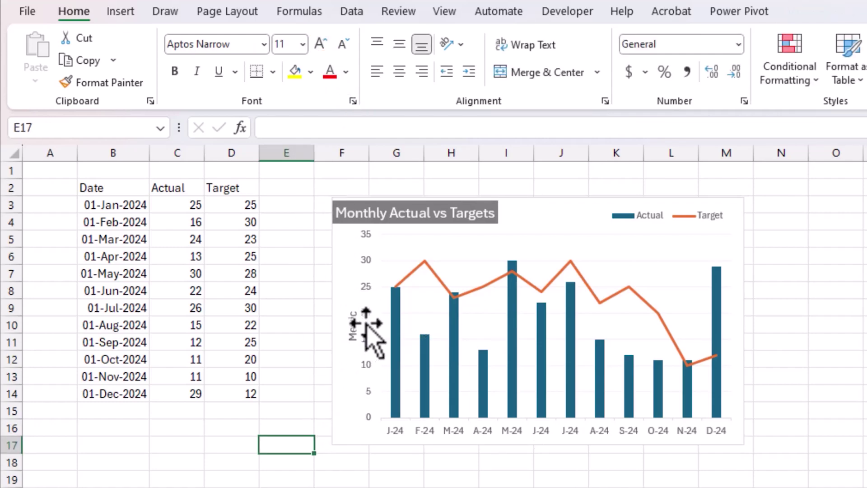
Reselect the 'Metric' axis title and nudge it slightly left
{"action": "left_click", "coordinate": [354, 325]}
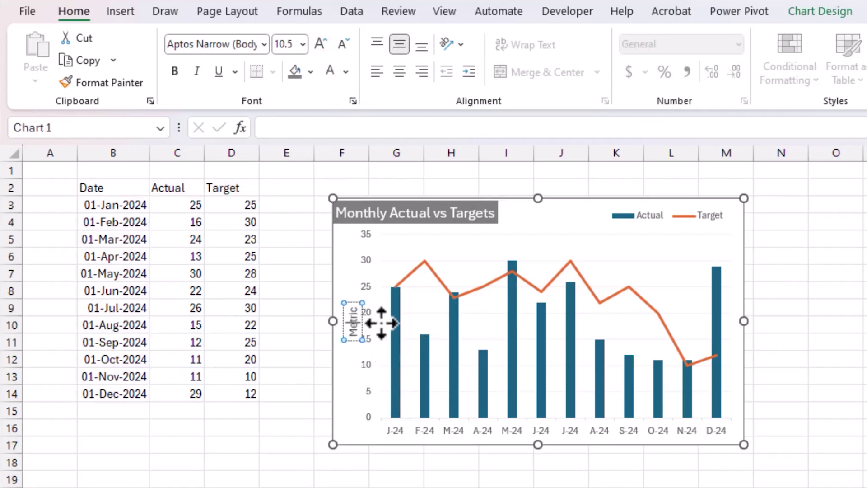
{"action": "mouse_move", "coordinate": [403, 314]}
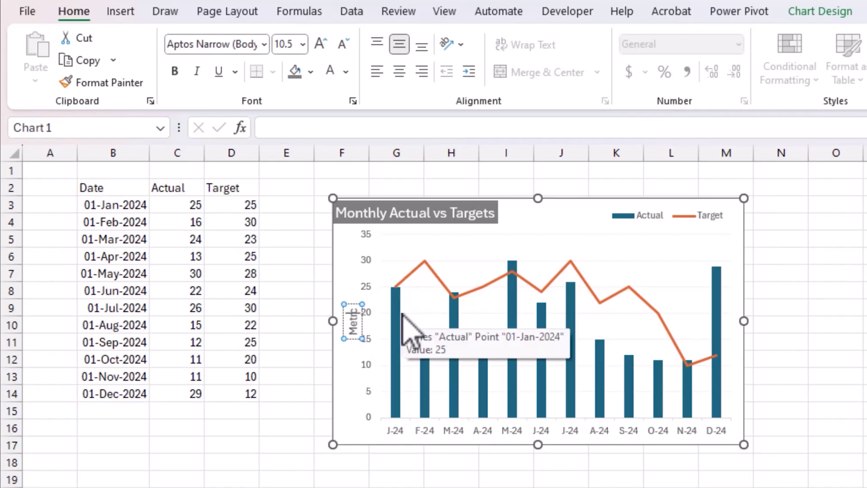
{"action": "key", "text": "Escape"}
{"action": "left_click", "coordinate": [355, 310]}
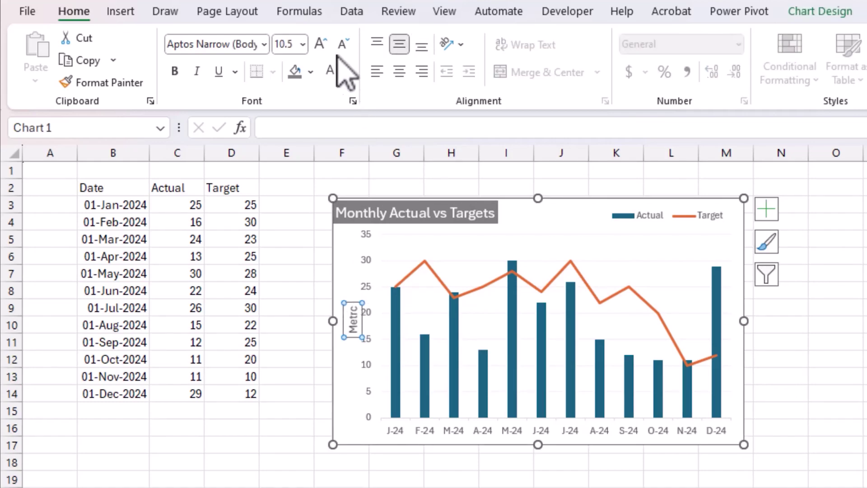
{"action": "left_click", "coordinate": [355, 312]}
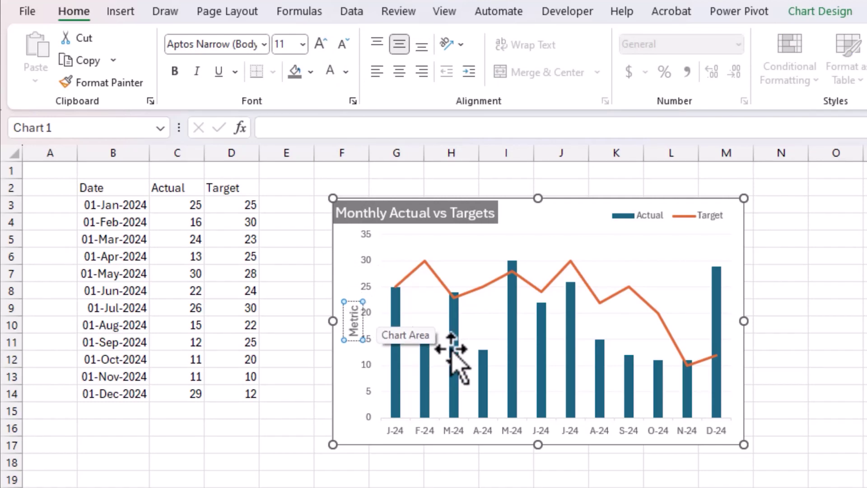
{"action": "left_click", "coordinate": [861, 339]}
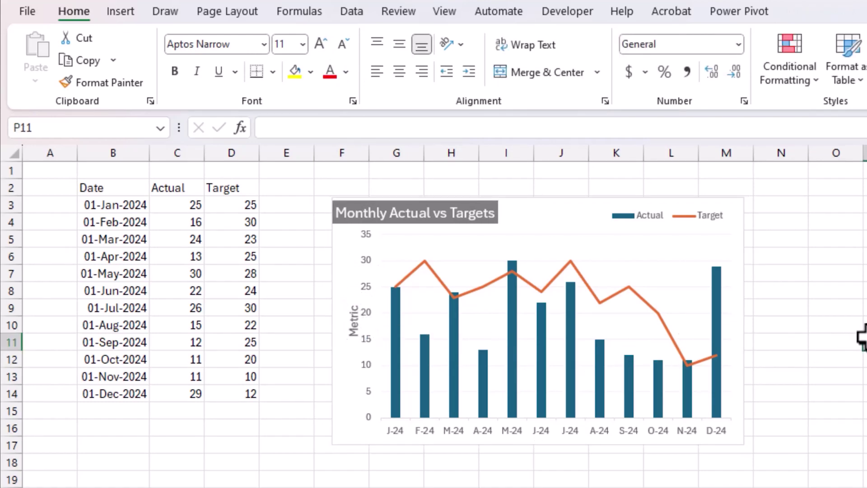
{"action": "left_click", "coordinate": [355, 323]}
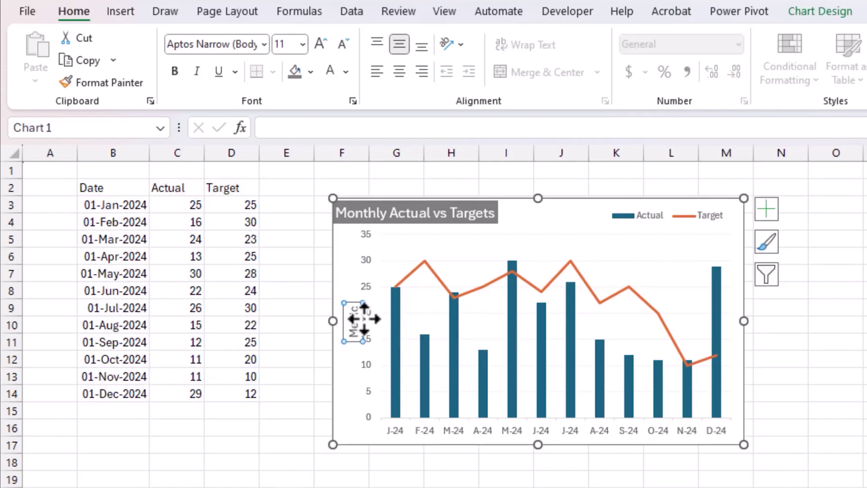
{"action": "left_click_drag", "start_coordinate": [364, 318], "coordinate": [361, 319]}
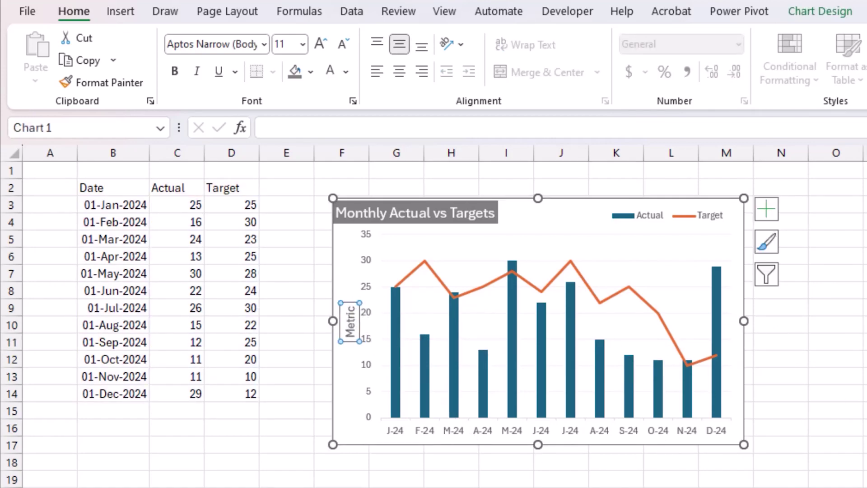
{"action": "left_click", "coordinate": [862, 393]}
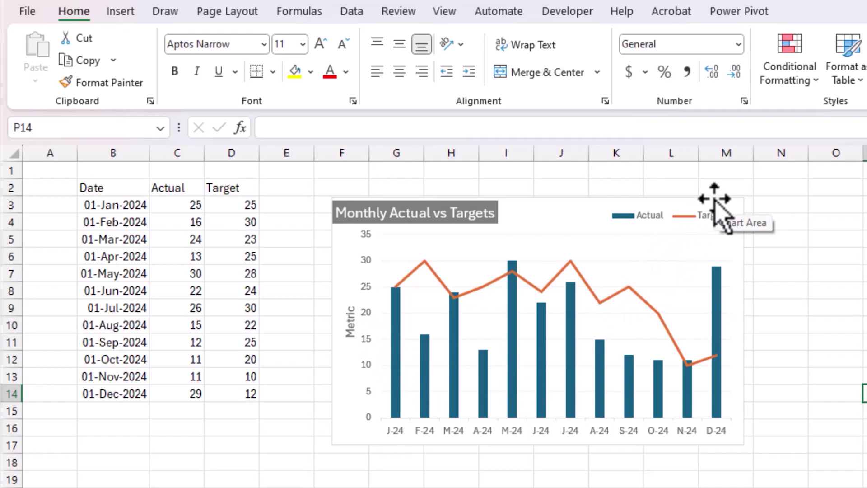
Give the Actual columns a solid light blue fill instead of grey
{"action": "mouse_move", "coordinate": [512, 311]}
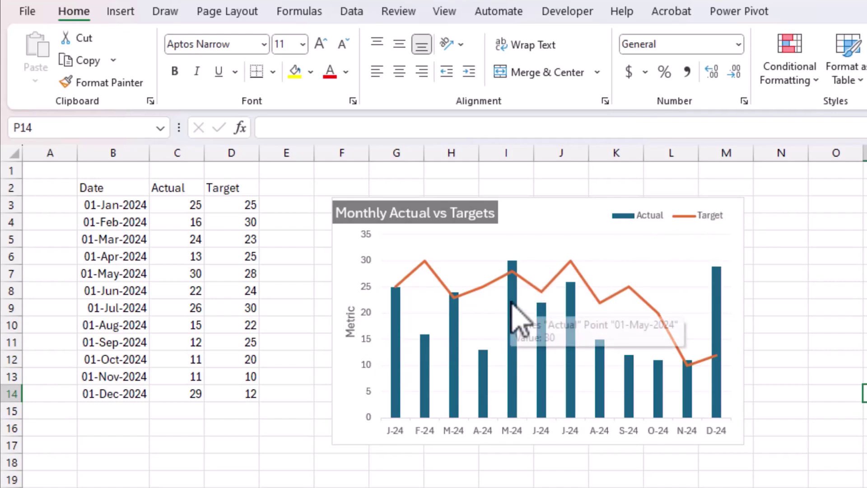
{"action": "left_click", "coordinate": [575, 315]}
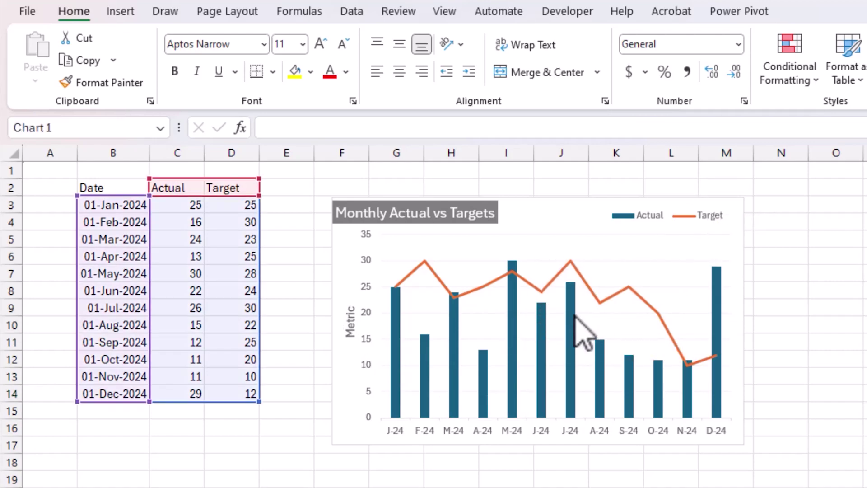
{"action": "left_click", "coordinate": [574, 315]}
{"action": "double_click", "coordinate": [585, 345]}
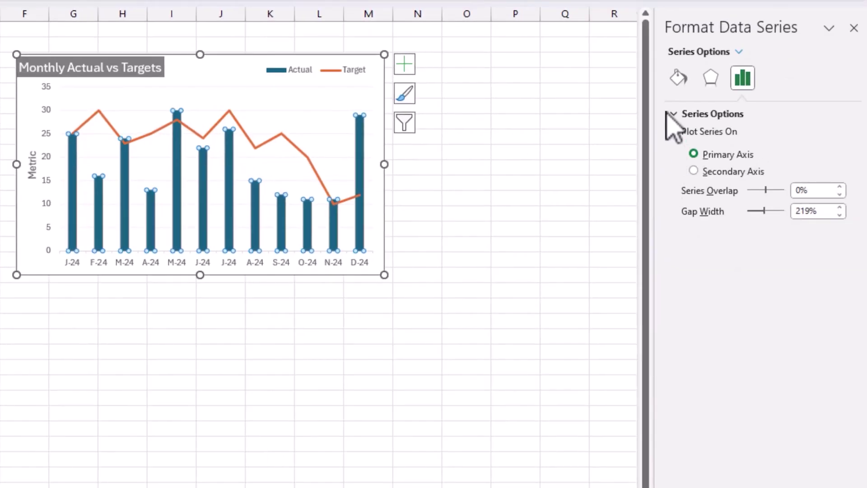
{"action": "left_click", "coordinate": [677, 79]}
{"action": "left_click", "coordinate": [709, 155]}
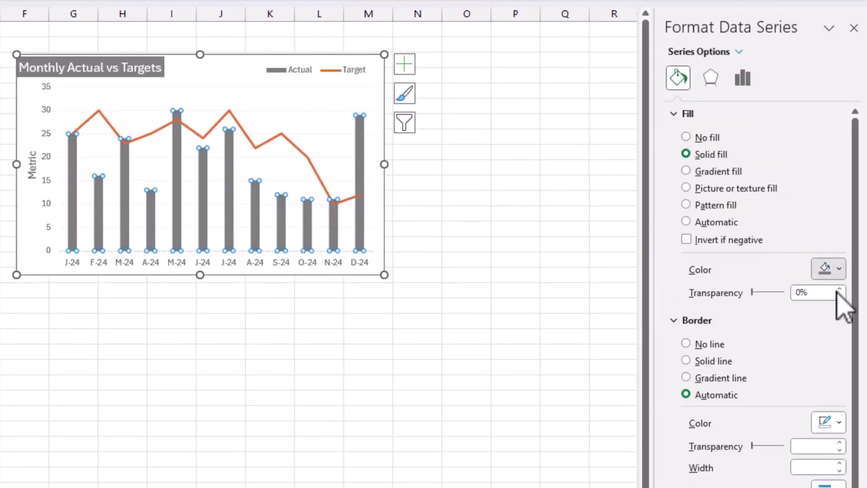
{"action": "left_click", "coordinate": [839, 268]}
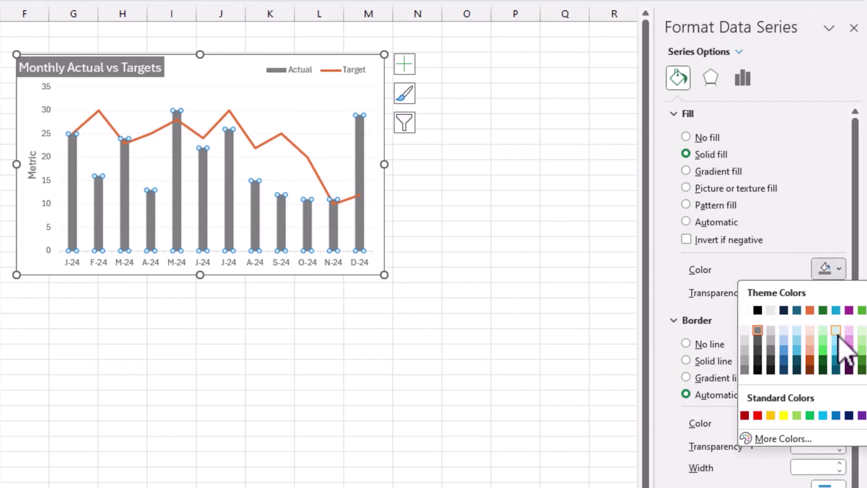
{"action": "left_click", "coordinate": [836, 331]}
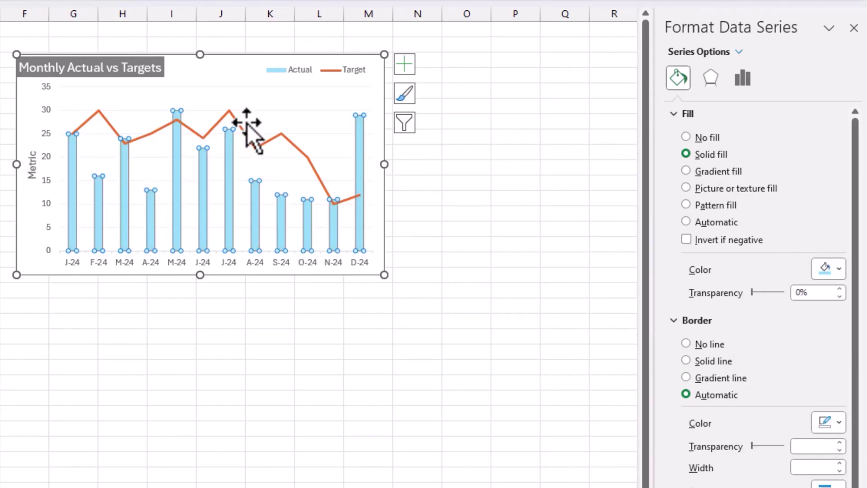
{"action": "left_click", "coordinate": [243, 128]}
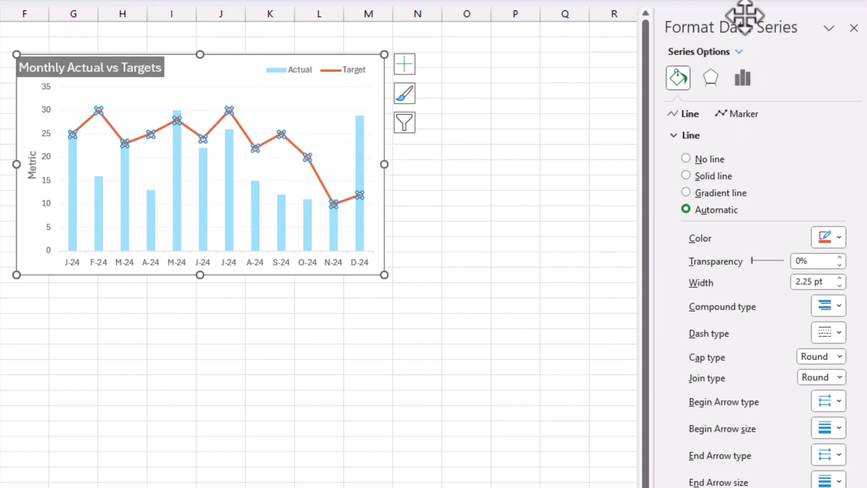
{"action": "left_click", "coordinate": [738, 51]}
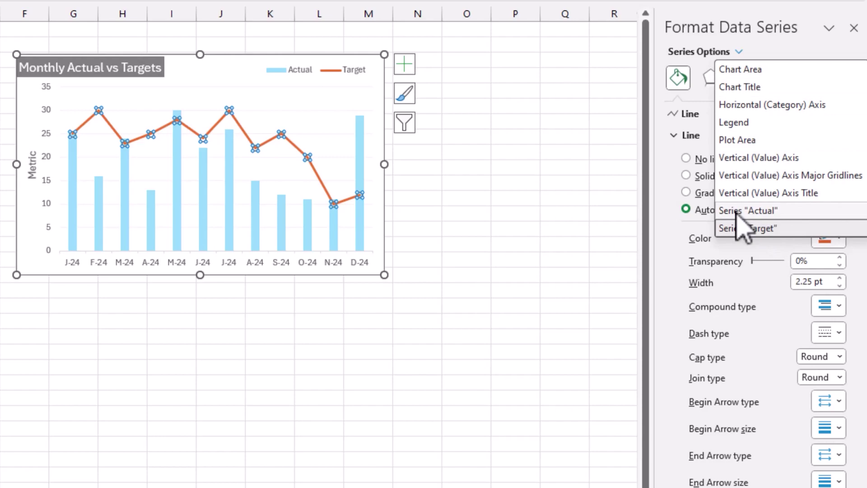
{"action": "left_click", "coordinate": [528, 152]}
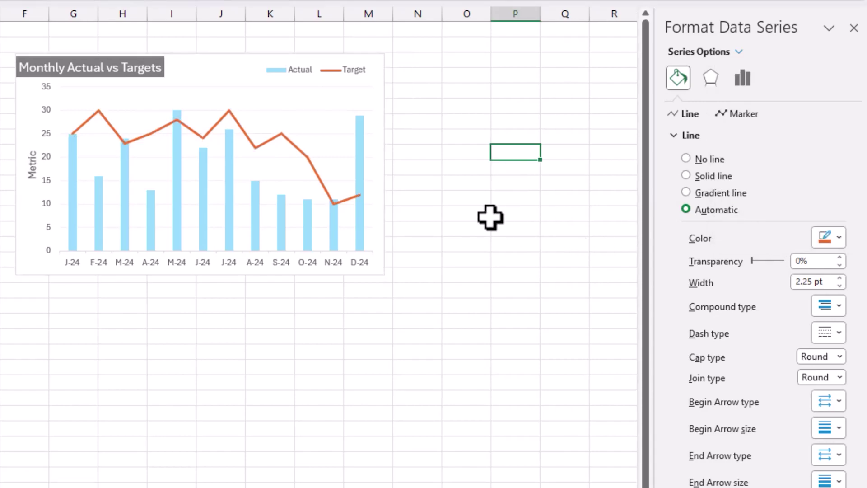
{"action": "left_click", "coordinate": [514, 141]}
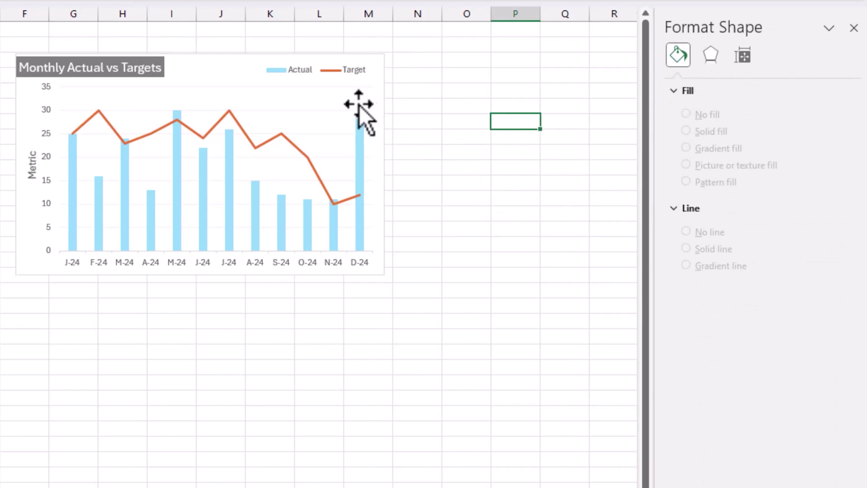
{"action": "left_click", "coordinate": [381, 87]}
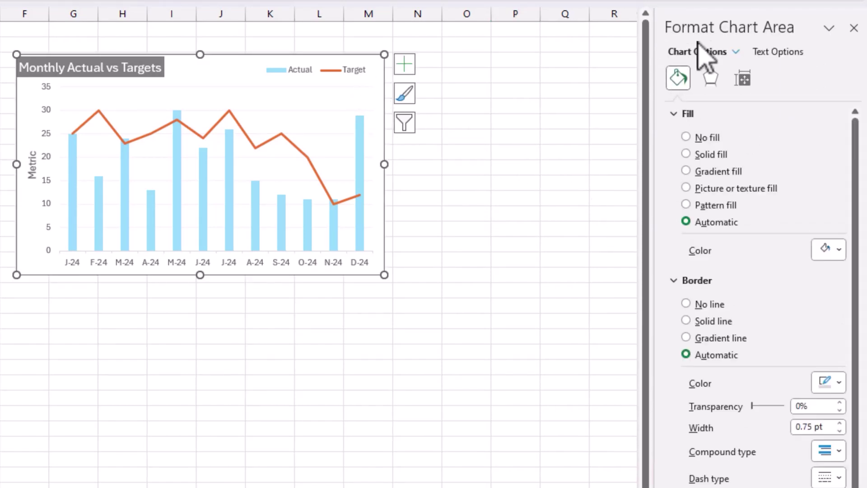
{"action": "left_click", "coordinate": [735, 52]}
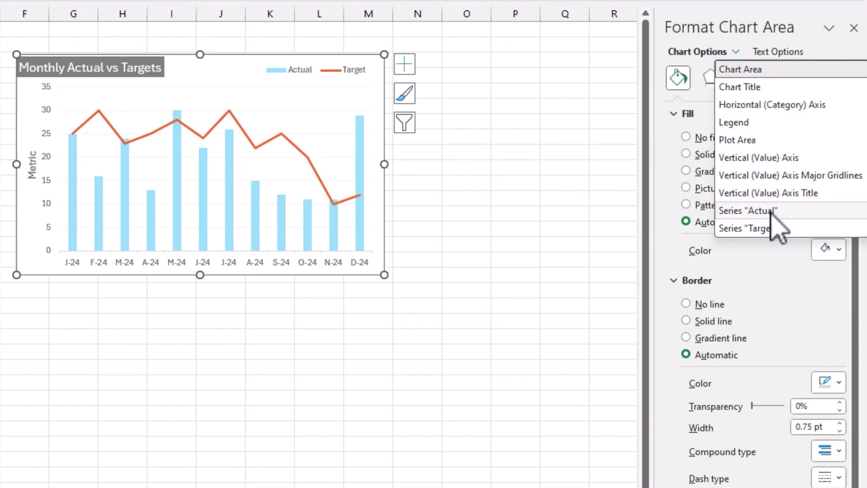
{"action": "left_click", "coordinate": [752, 228]}
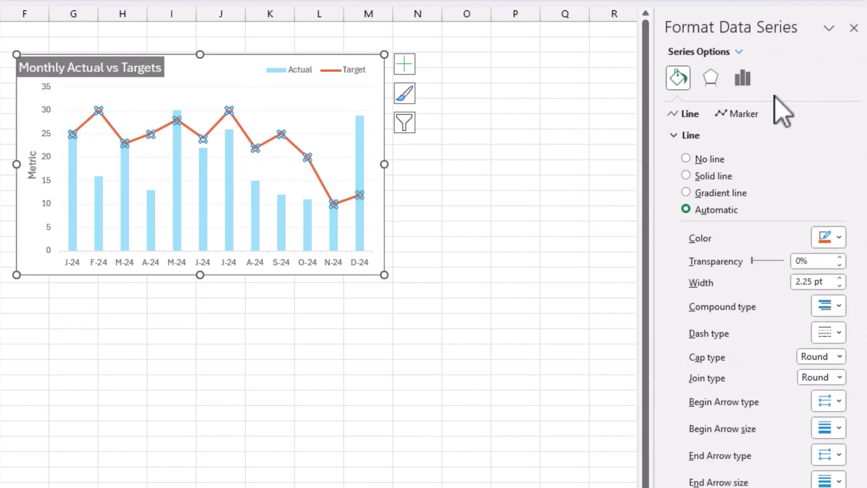
Make the Target line solid dark teal with built-in circle markers
{"action": "left_click", "coordinate": [697, 177]}
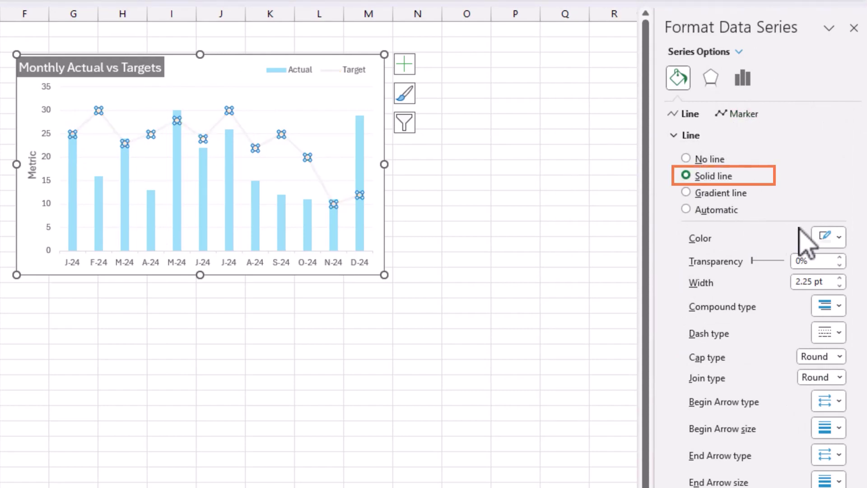
{"action": "left_click", "coordinate": [832, 240]}
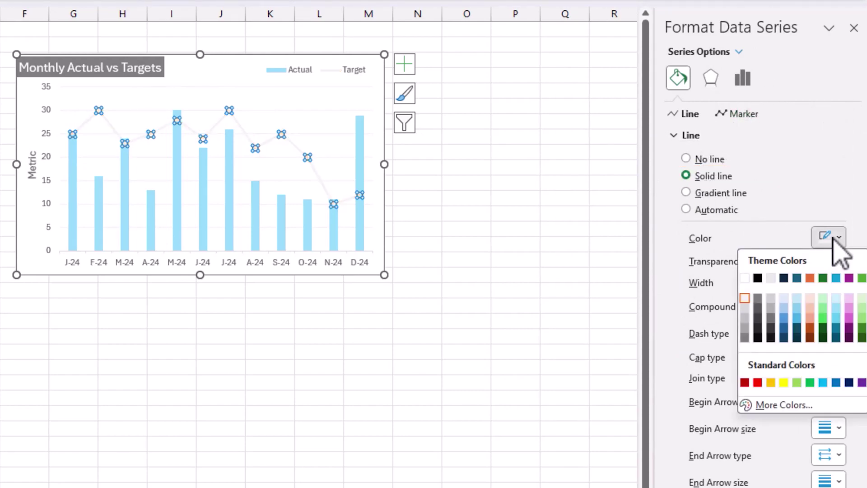
{"action": "left_click", "coordinate": [835, 329]}
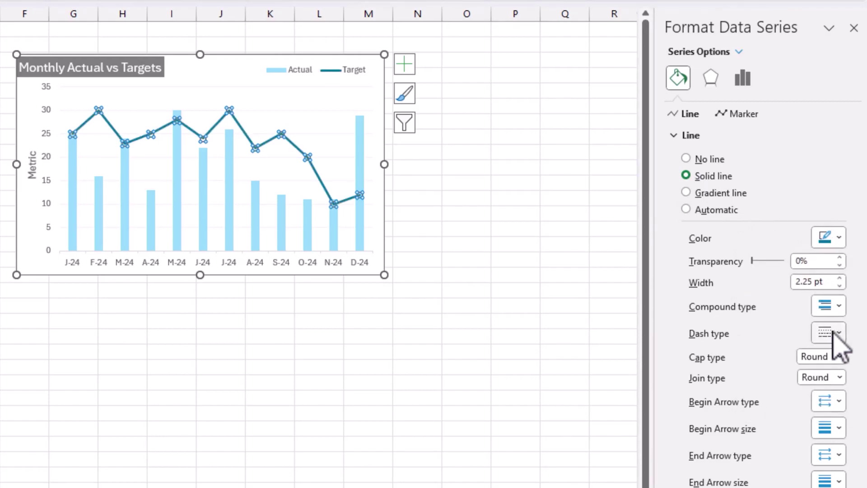
{"action": "left_click", "coordinate": [740, 116]}
{"action": "left_click", "coordinate": [715, 135]}
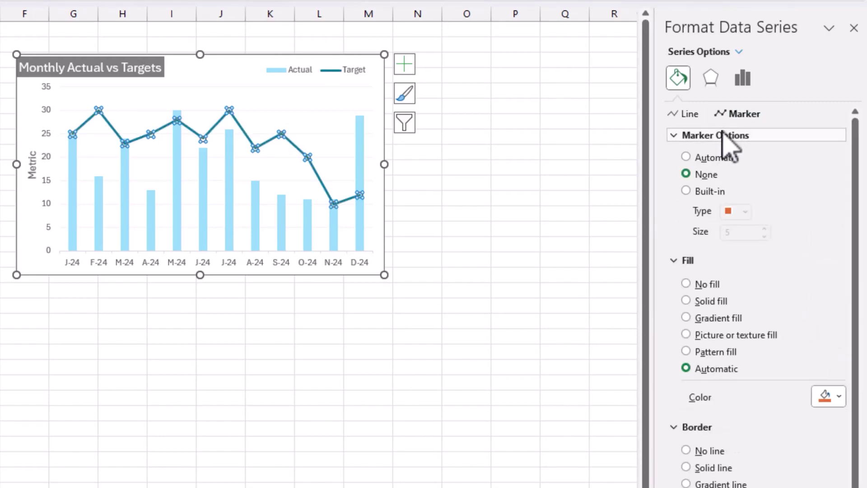
{"action": "left_click", "coordinate": [709, 192]}
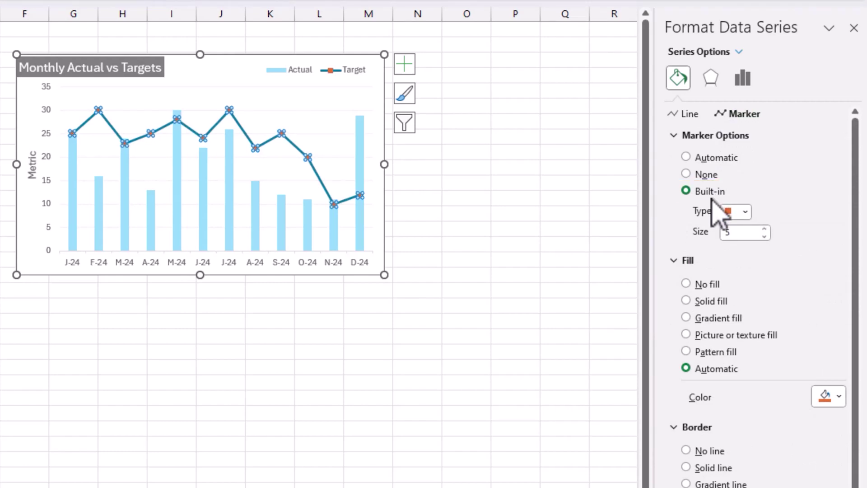
{"action": "left_click", "coordinate": [745, 212]}
{"action": "left_click", "coordinate": [734, 335]}
Enlarge the circle markers, fill them with a light colour and outline them dark teal
{"action": "left_click", "coordinate": [764, 229]}
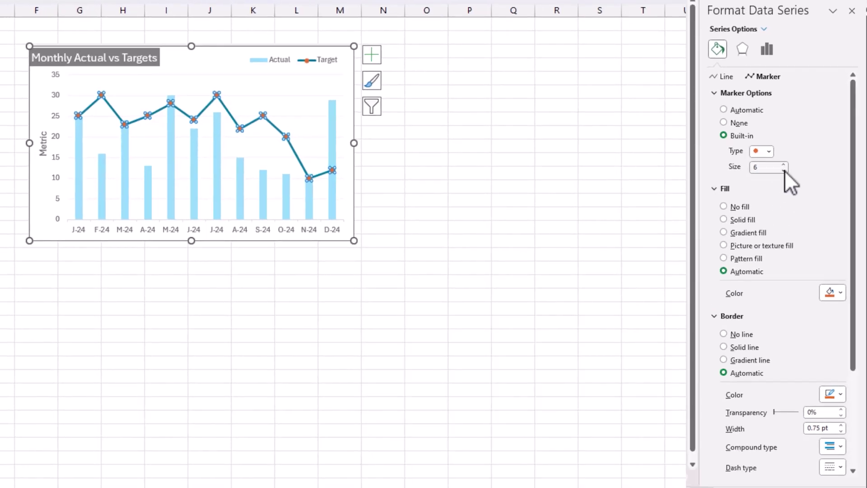
{"action": "left_click", "coordinate": [748, 221]}
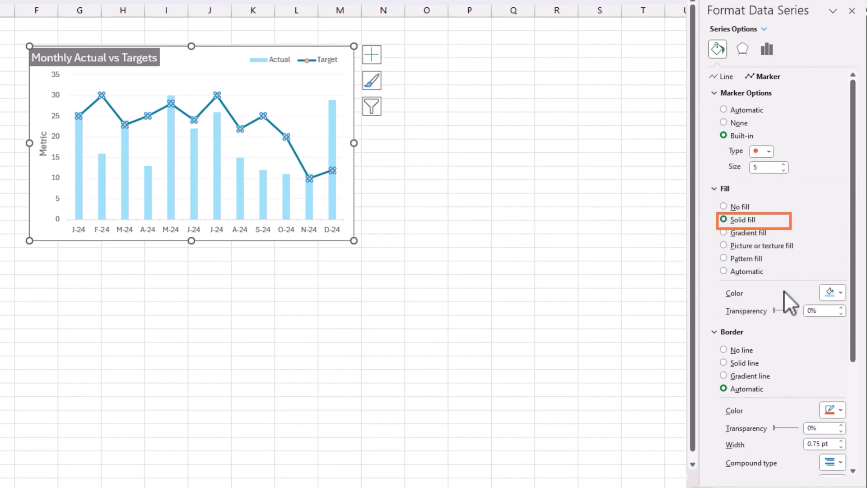
{"action": "left_click", "coordinate": [831, 293]}
{"action": "left_click", "coordinate": [839, 339]}
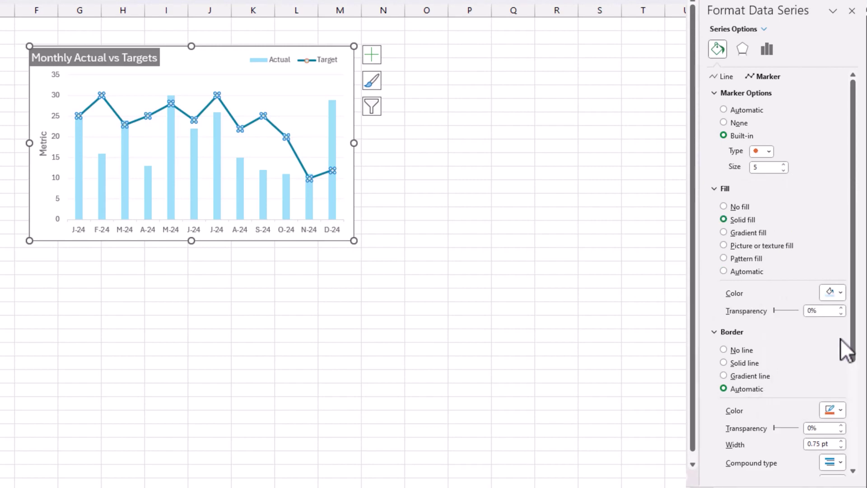
{"action": "scroll", "coordinate": [808, 334], "scroll_direction": "down", "scroll_amount": 3}
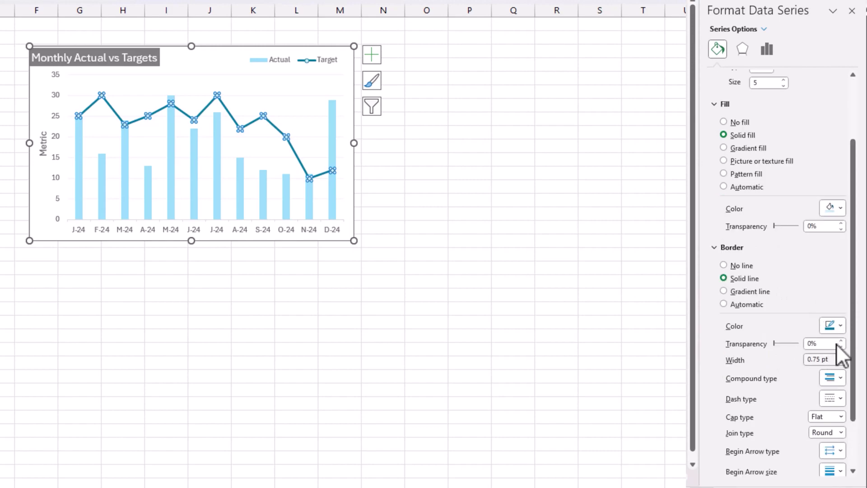
{"action": "left_click", "coordinate": [838, 327]}
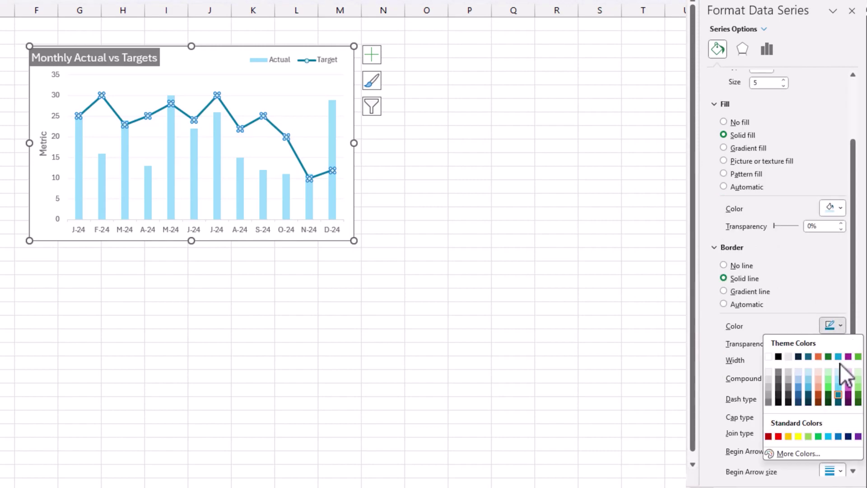
{"action": "left_click", "coordinate": [837, 392]}
Drag the chart slightly up and left, nearer the data table
{"action": "key", "text": "Escape"}
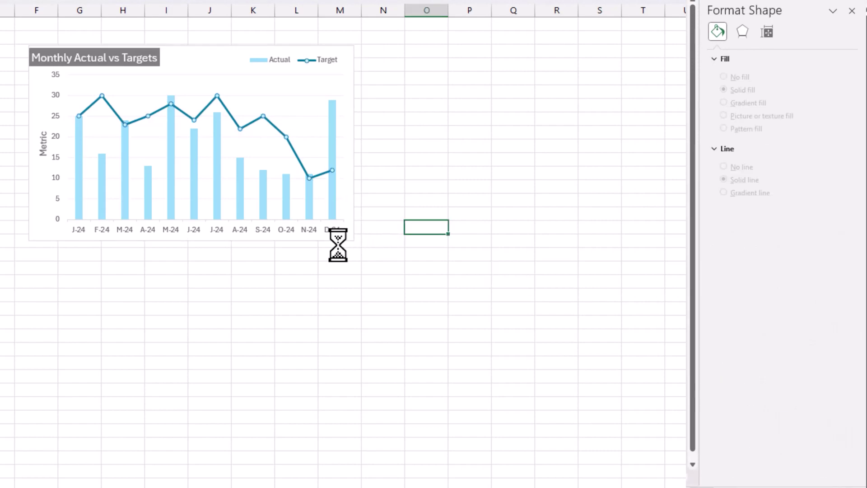
{"action": "scroll", "coordinate": [339, 245], "scroll_direction": "up", "scroll_amount": 3, "text": "ctrl"}
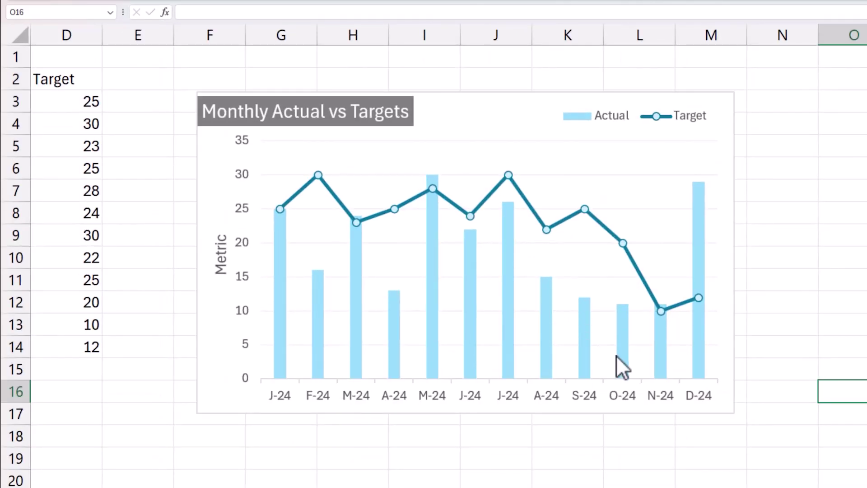
{"action": "mouse_move", "coordinate": [433, 192]}
{"action": "left_click_drag", "start_coordinate": [533, 99], "coordinate": [499, 82]}
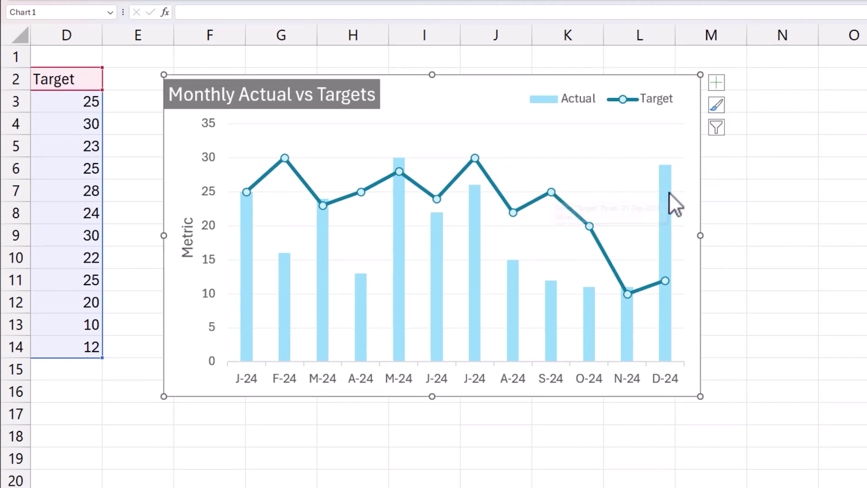
Add data labels to the Actual columns and set their position to Inside End
{"action": "left_click", "coordinate": [665, 175]}
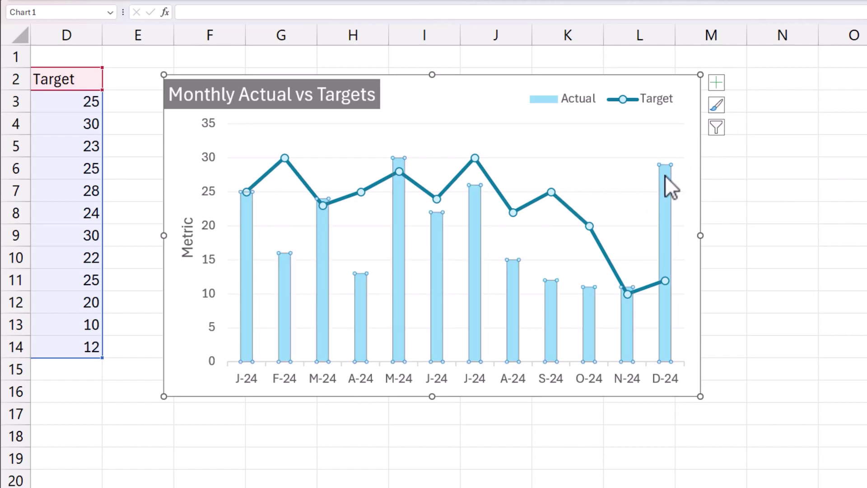
{"action": "right_click", "coordinate": [664, 178]}
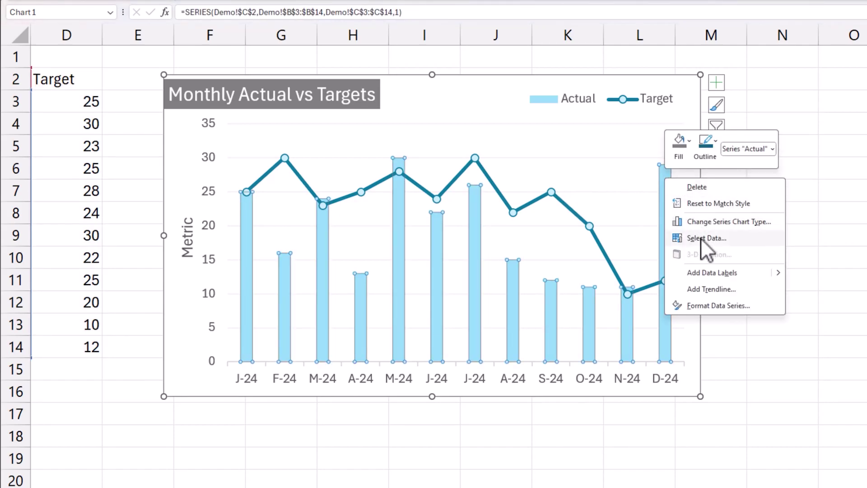
{"action": "left_click", "coordinate": [664, 173]}
{"action": "left_click", "coordinate": [713, 84]}
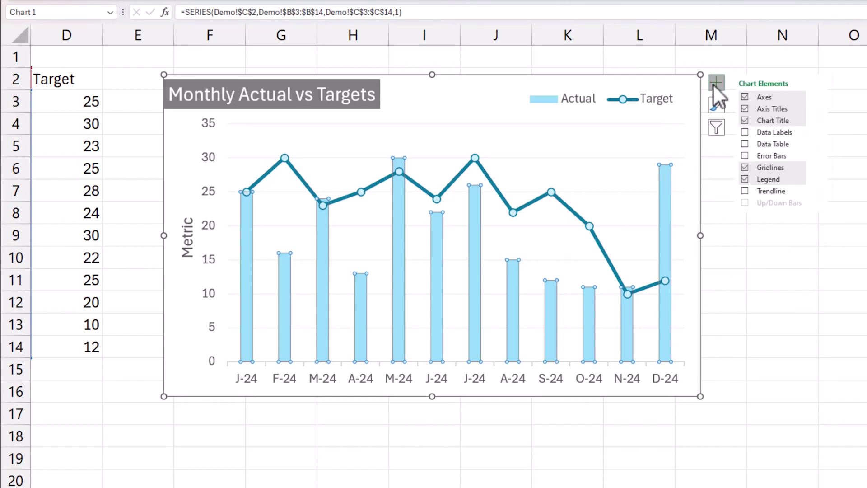
{"action": "left_click", "coordinate": [745, 132]}
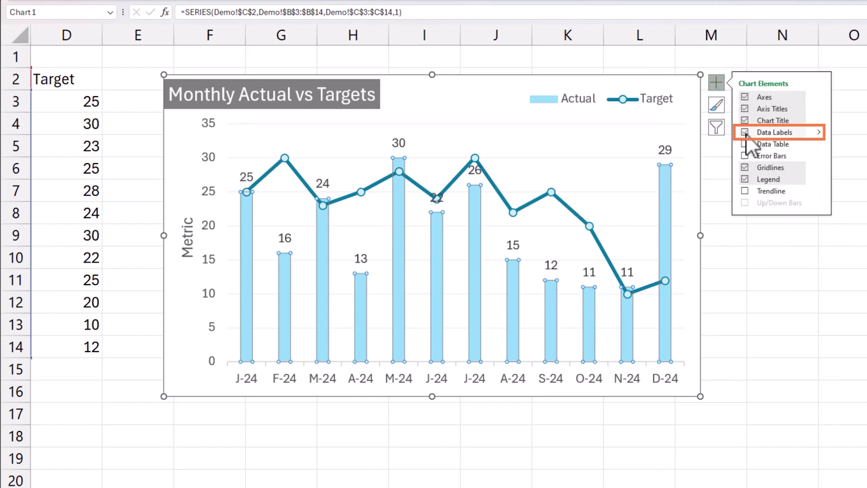
{"action": "left_click", "coordinate": [671, 151]}
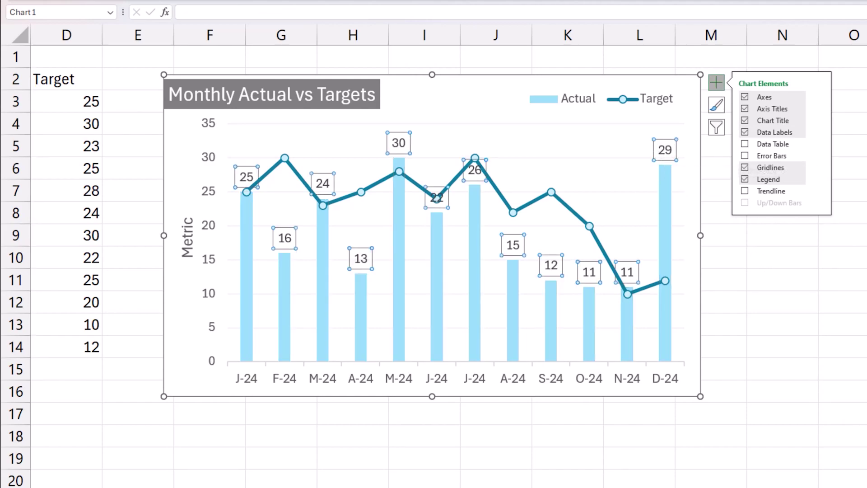
{"action": "key", "text": "ctrl+1"}
{"action": "left_click", "coordinate": [753, 87]}
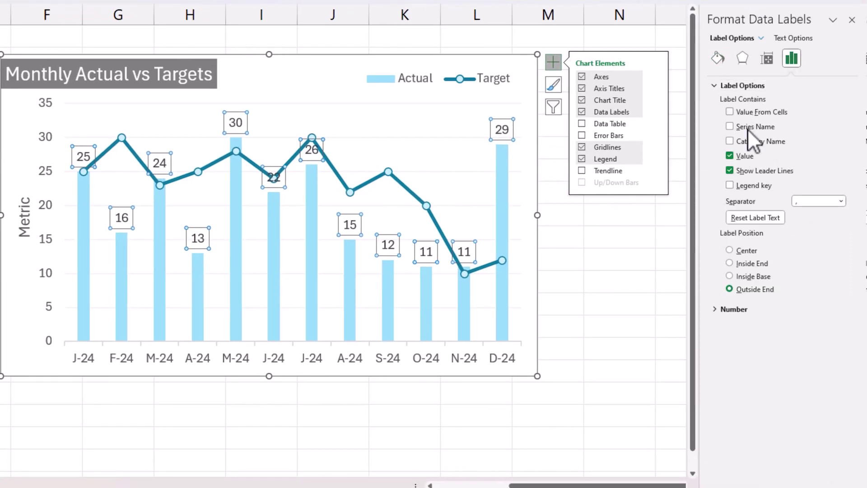
{"action": "left_click", "coordinate": [759, 266]}
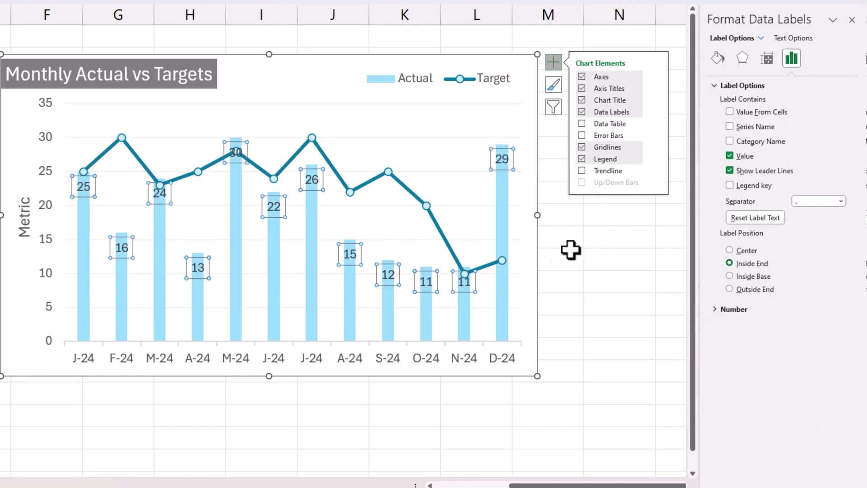
{"action": "left_click", "coordinate": [592, 255]}
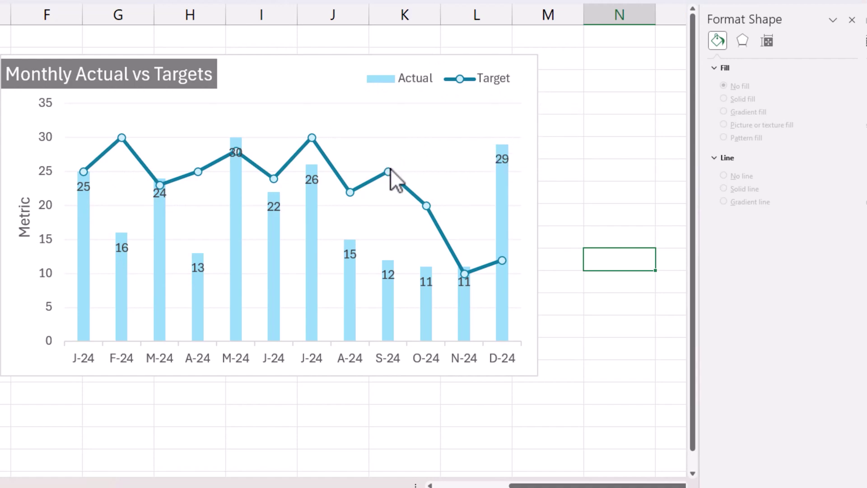
Select the Target series, then the whole chart area to show Format Chart Area
{"action": "mouse_move", "coordinate": [390, 169]}
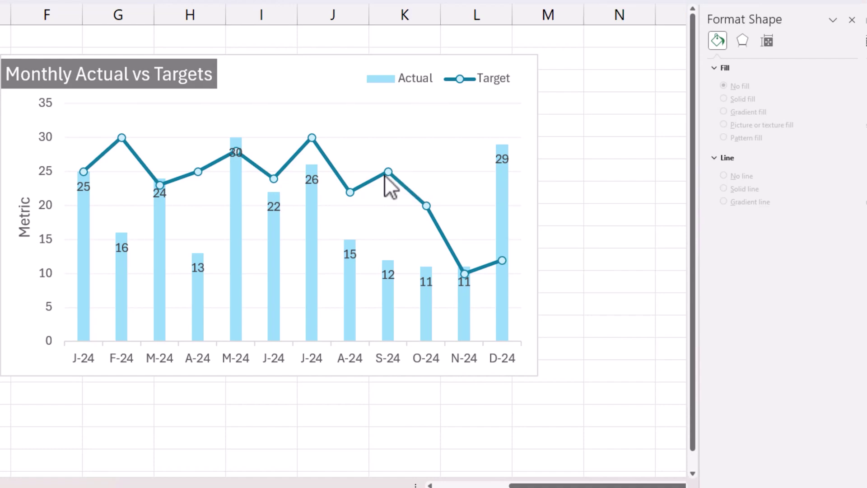
{"action": "left_click", "coordinate": [383, 175]}
{"action": "left_click", "coordinate": [553, 62]}
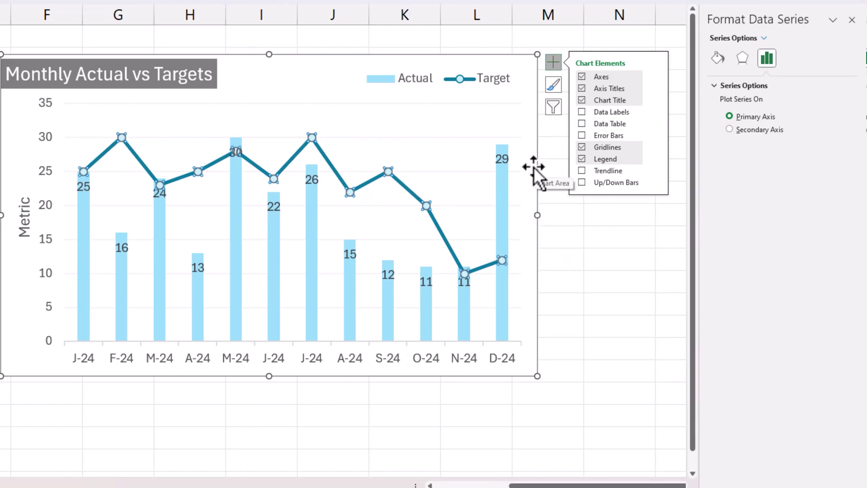
{"action": "left_click", "coordinate": [584, 113]}
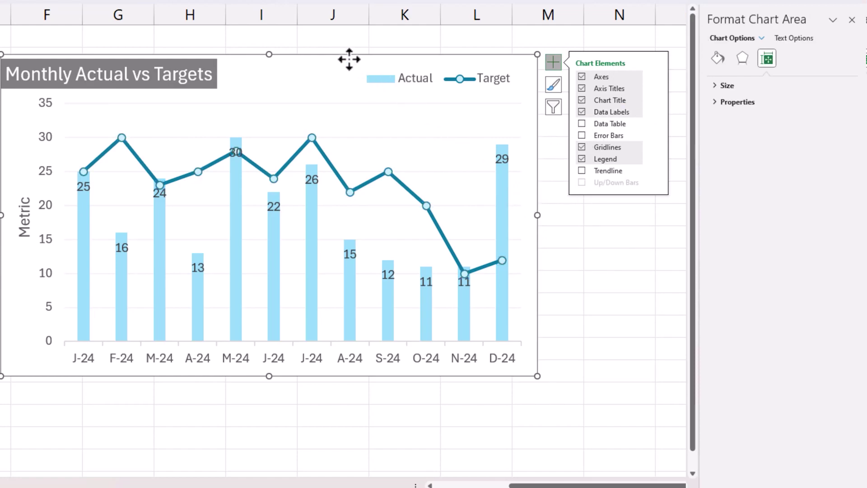
Give the chart area a solid light grey border with rounded corners
{"action": "left_click", "coordinate": [716, 58]}
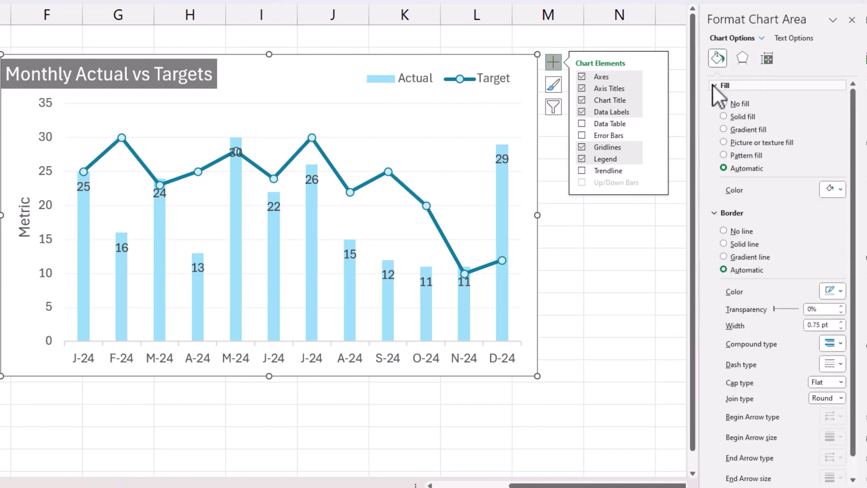
{"action": "left_click", "coordinate": [713, 85]}
{"action": "left_click", "coordinate": [736, 133]}
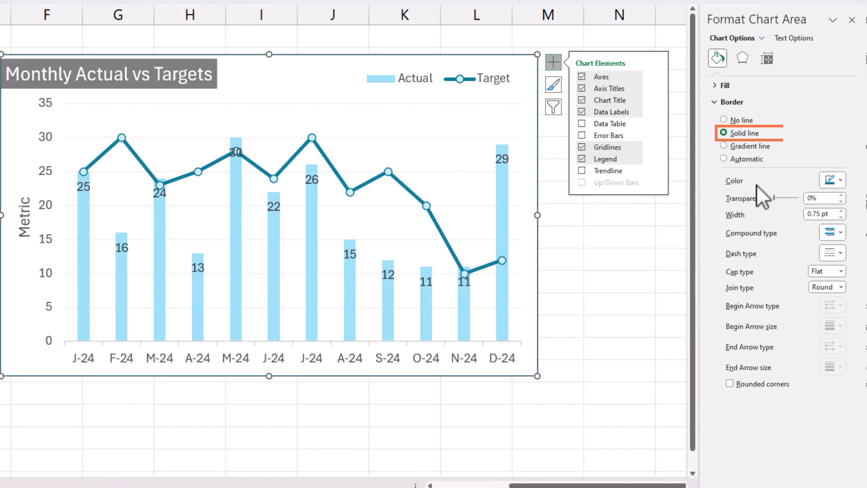
{"action": "left_click", "coordinate": [832, 180]}
{"action": "left_click", "coordinate": [778, 227]}
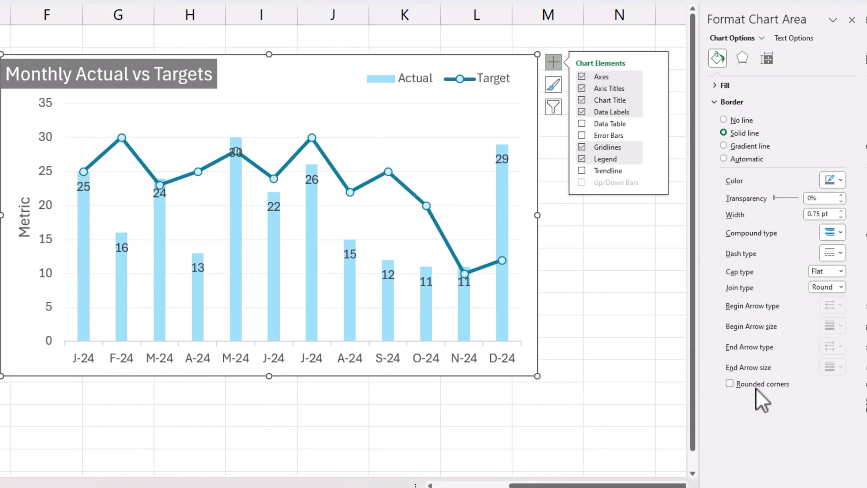
{"action": "left_click", "coordinate": [754, 384]}
{"action": "left_click", "coordinate": [664, 331]}
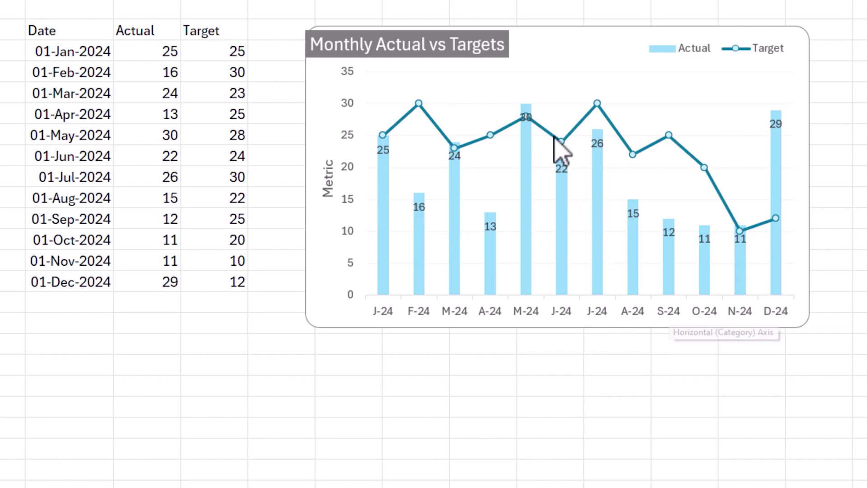
{"action": "left_click", "coordinate": [506, 128]}
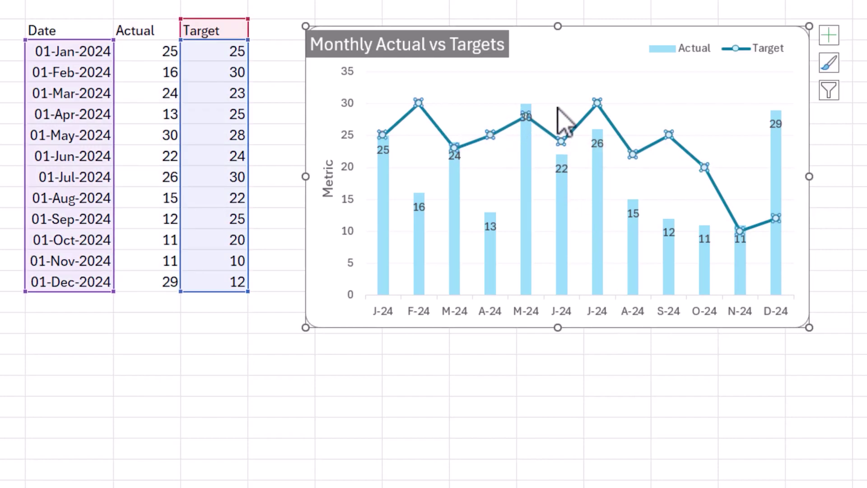